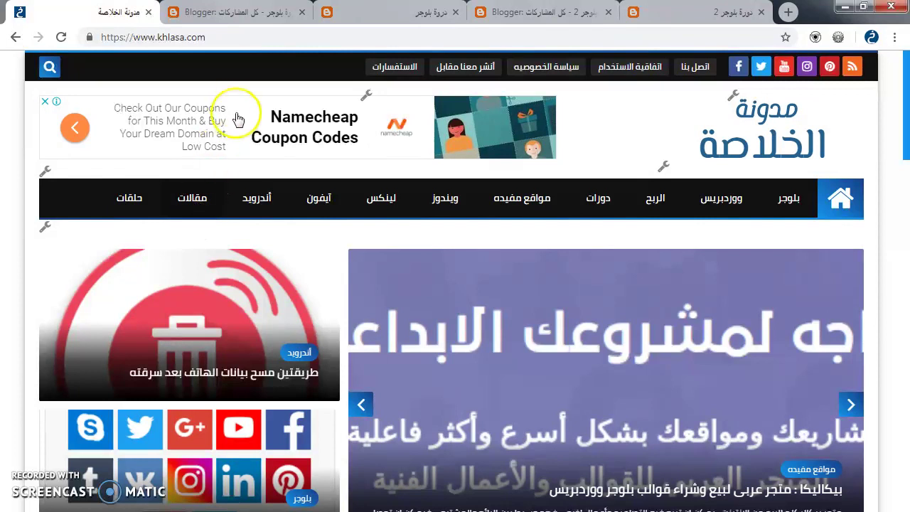
Look over the two open course blogs, دروة بلوجر and دورة بلوجر 2.
click(249, 14)
click(406, 16)
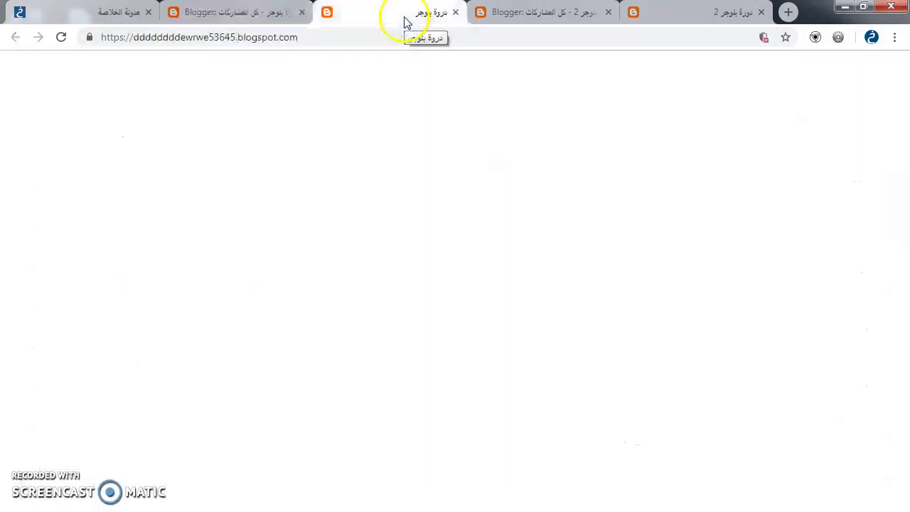
click(705, 21)
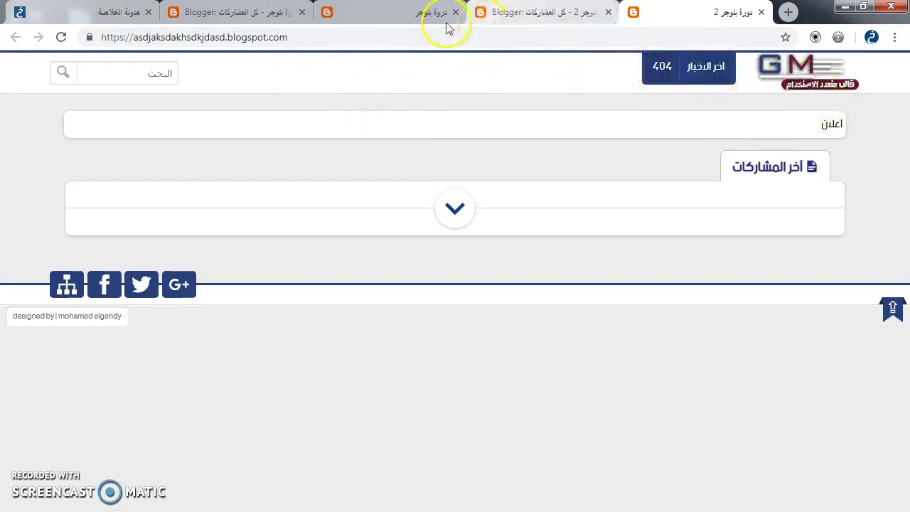
click(370, 20)
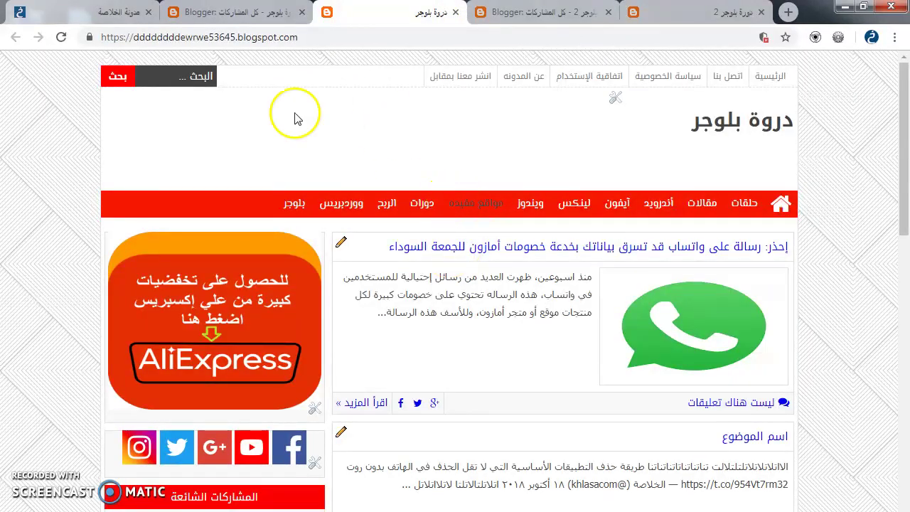
Create a new post on the دروة بلوجر blog, titled اسم الموضوع, with placeholder Arabic body text.
click(227, 13)
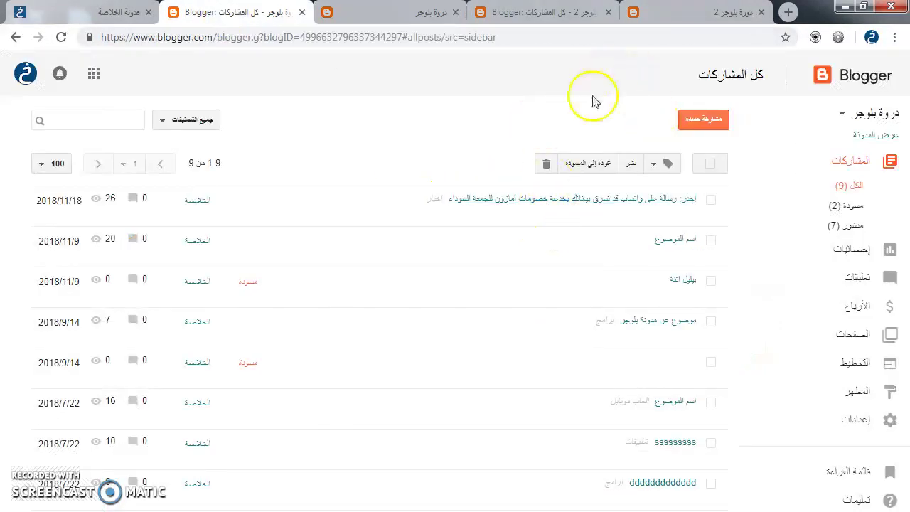
click(705, 122)
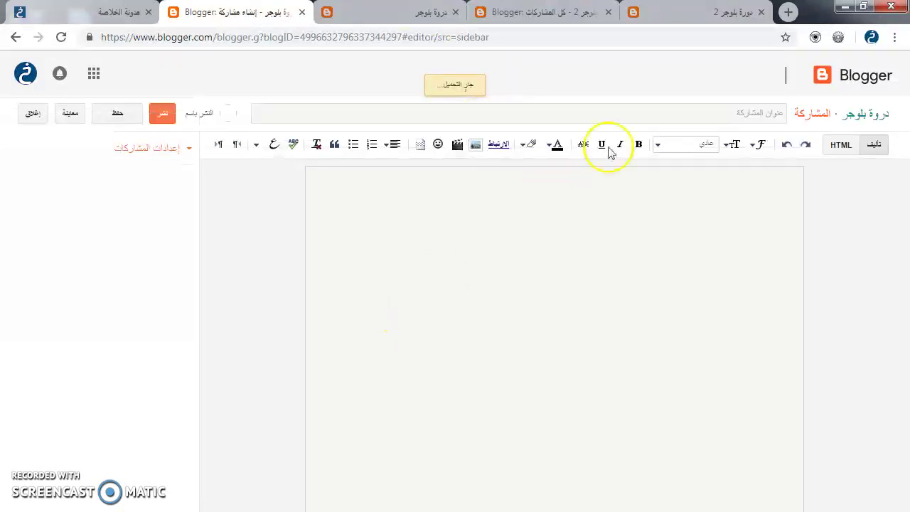
click(646, 111)
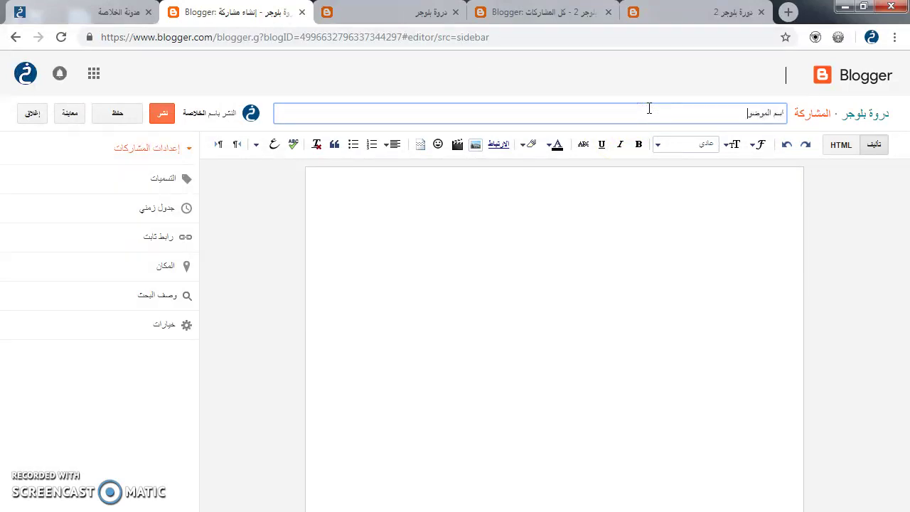
click(544, 277)
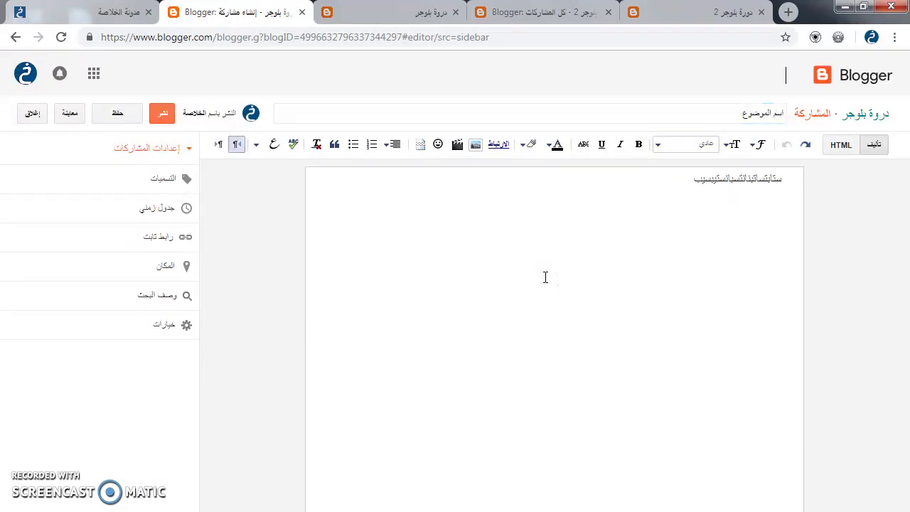
text(يس)
click(551, 273)
Open the post's label settings and change the post title to واتساب.
click(114, 183)
click(91, 221)
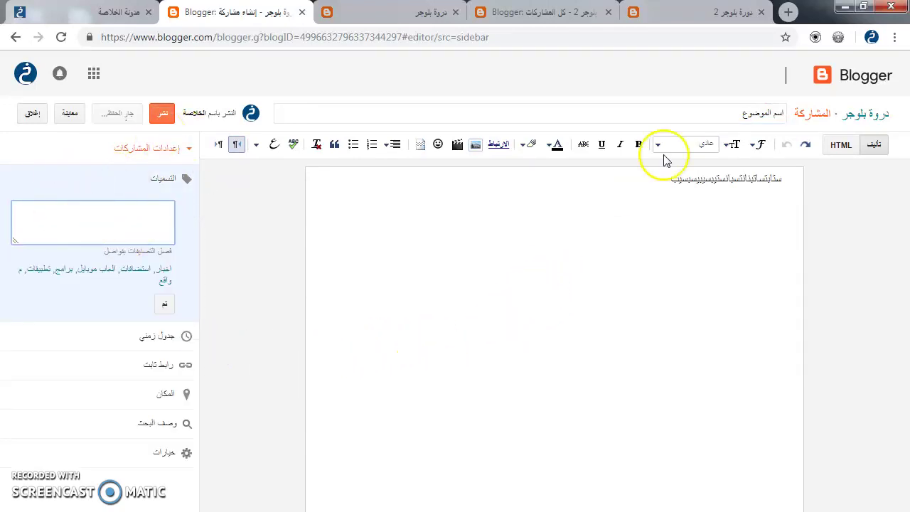
click(680, 115)
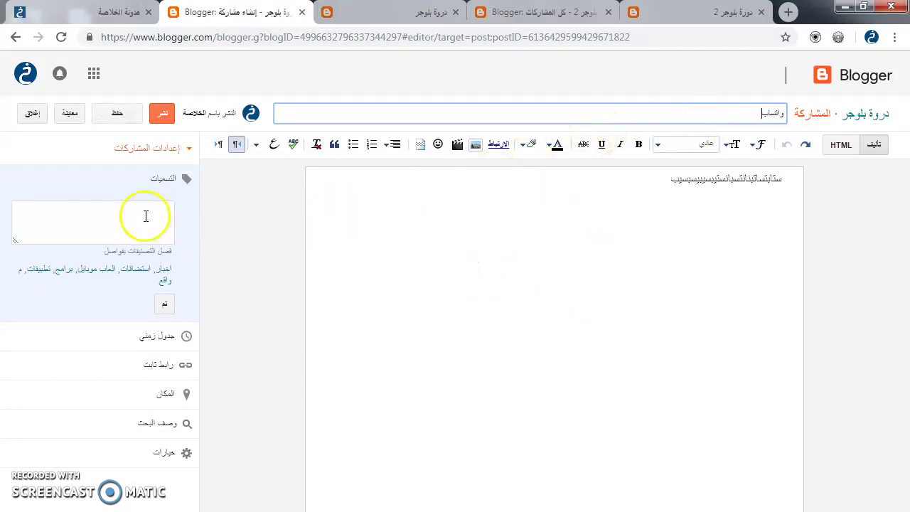
Assign the label واتساب to the post and confirm it.
click(119, 238)
click(114, 220)
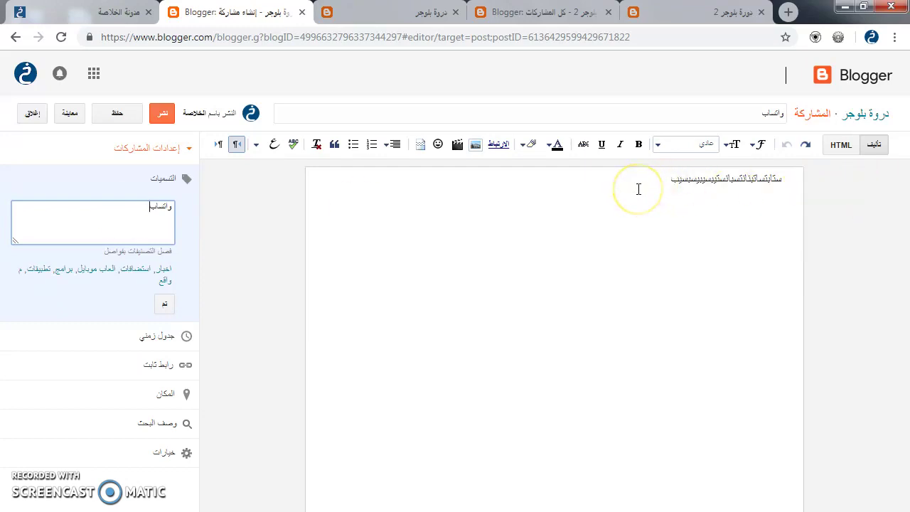
click(119, 217)
text(الربح من الانترنت)
key(ctrl+a)
key(BackSpace)
text(واتساب)
click(164, 305)
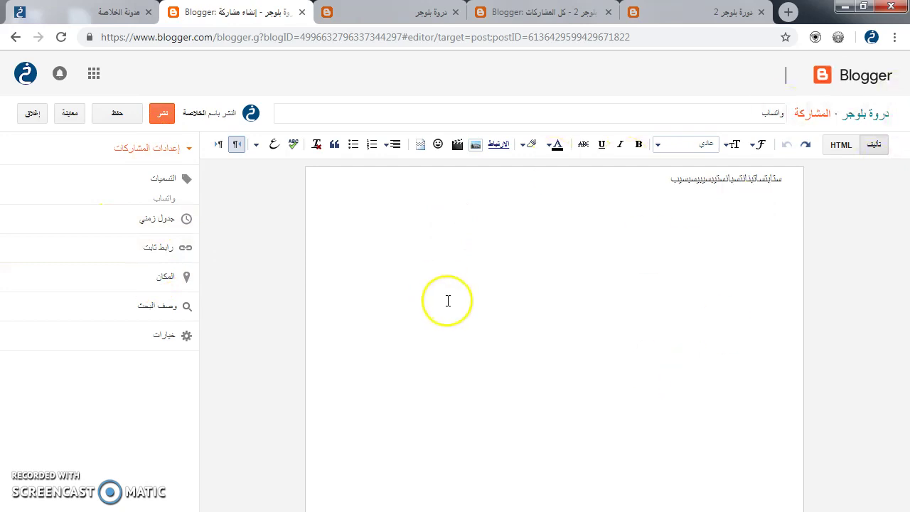
Add شروحات as a second label of the post, separated by a comma.
click(95, 183)
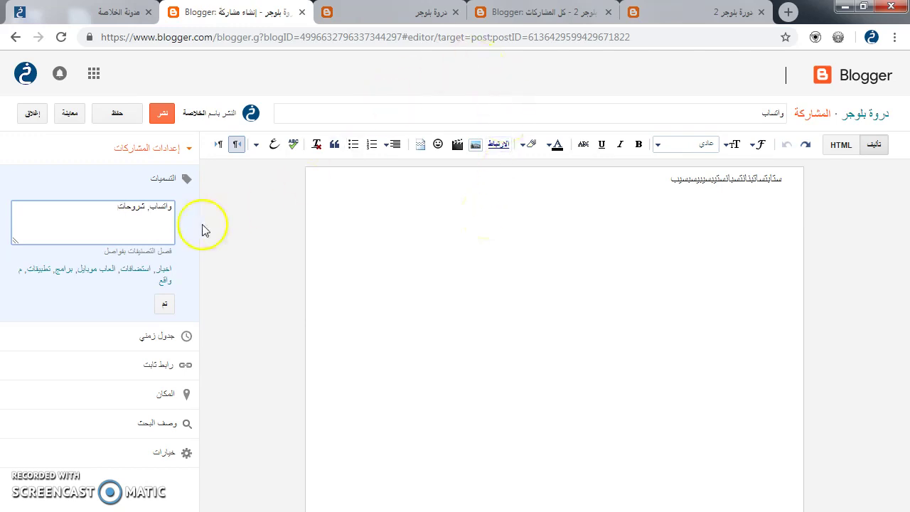
click(163, 303)
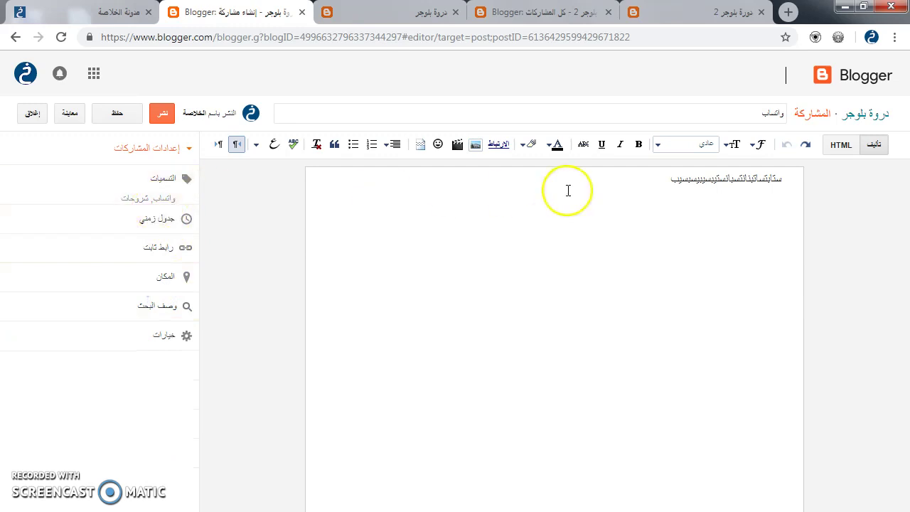
key(ctrl+a)
click(502, 352)
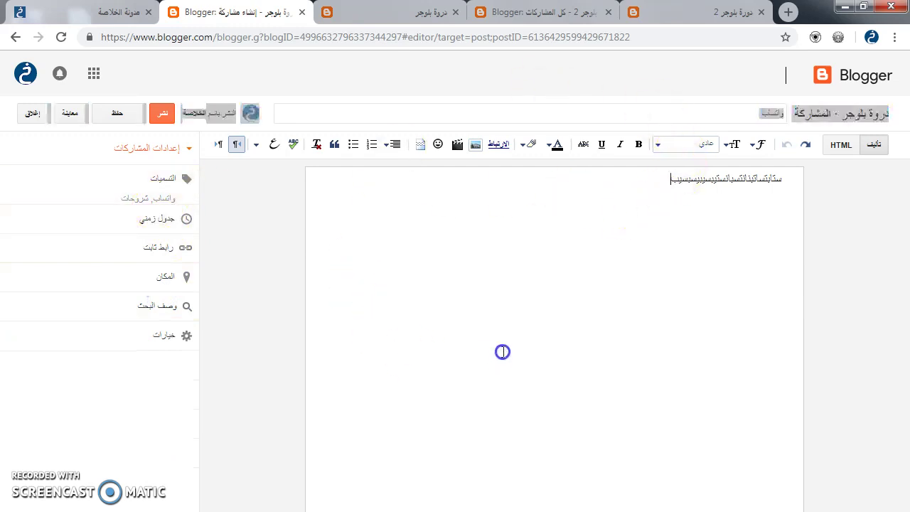
click(133, 189)
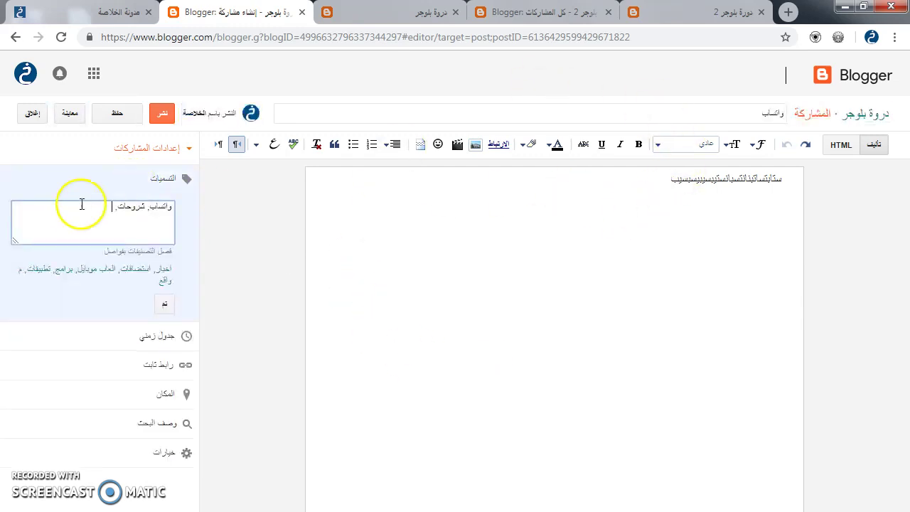
click(165, 304)
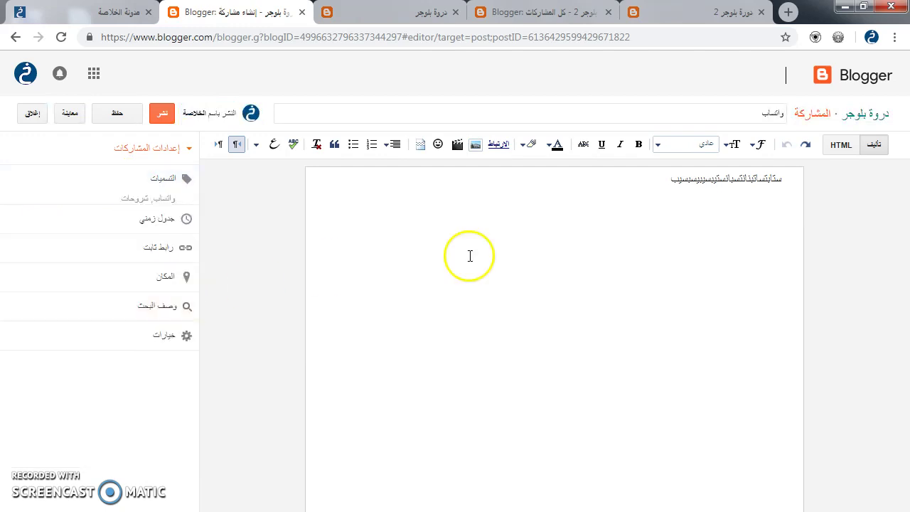
Publish the واتساب post and look through its live page, including the labels below the content.
click(161, 114)
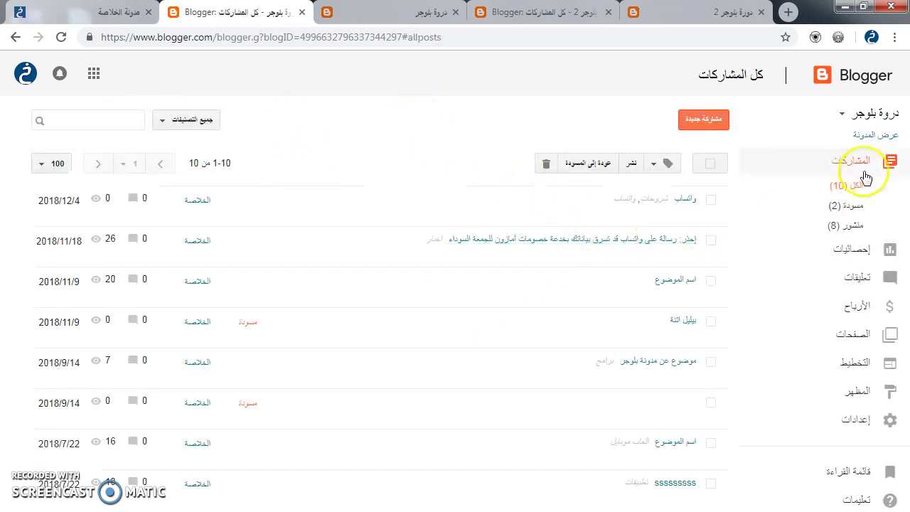
click(663, 214)
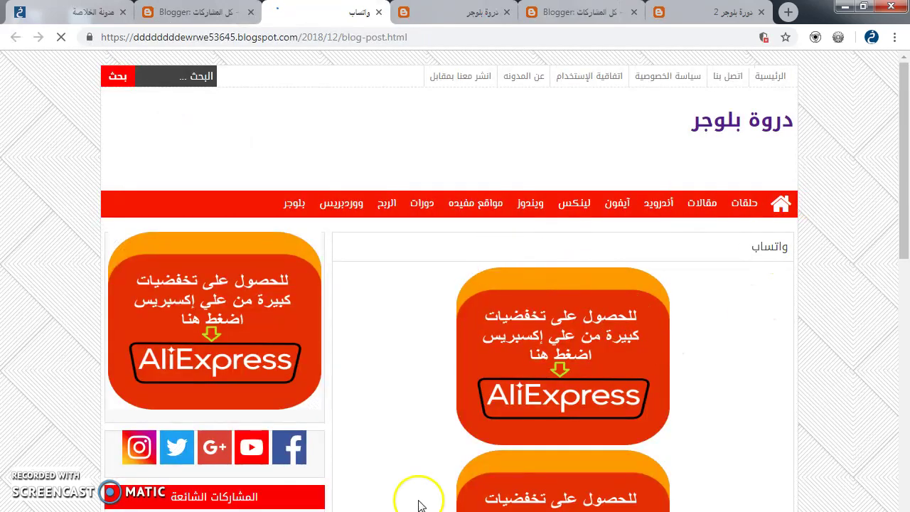
scroll(465, 302, down, 4)
scroll(469, 313, down, 6)
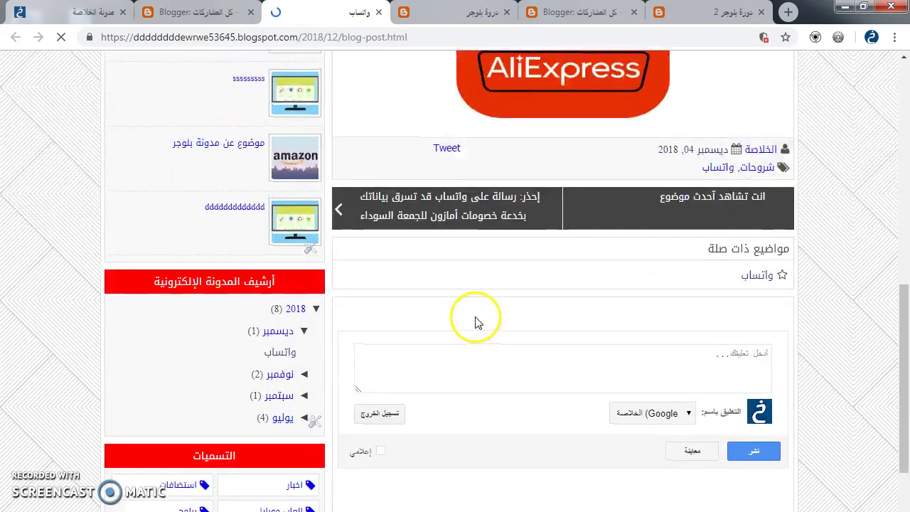
scroll(540, 298, up, 9)
scroll(599, 288, up, 1)
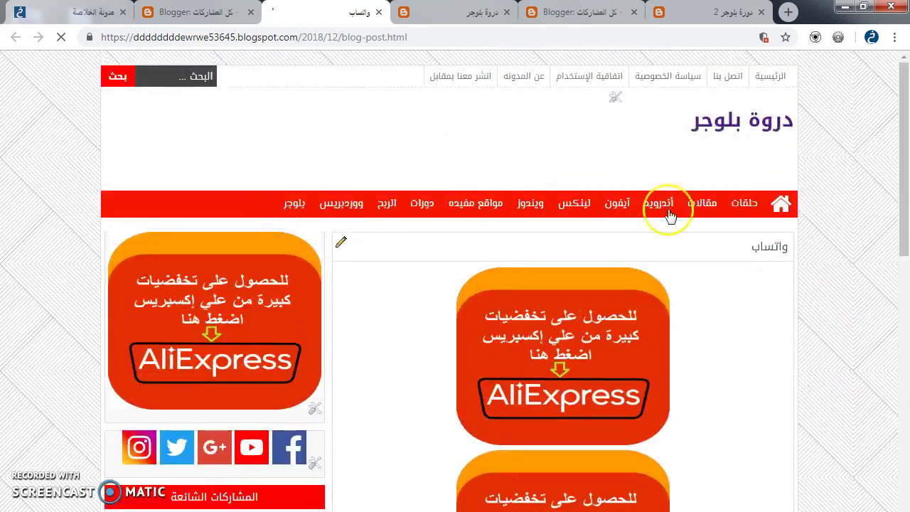
Open the HTML code of the دروة بلوجر blog's theme for editing.
click(187, 19)
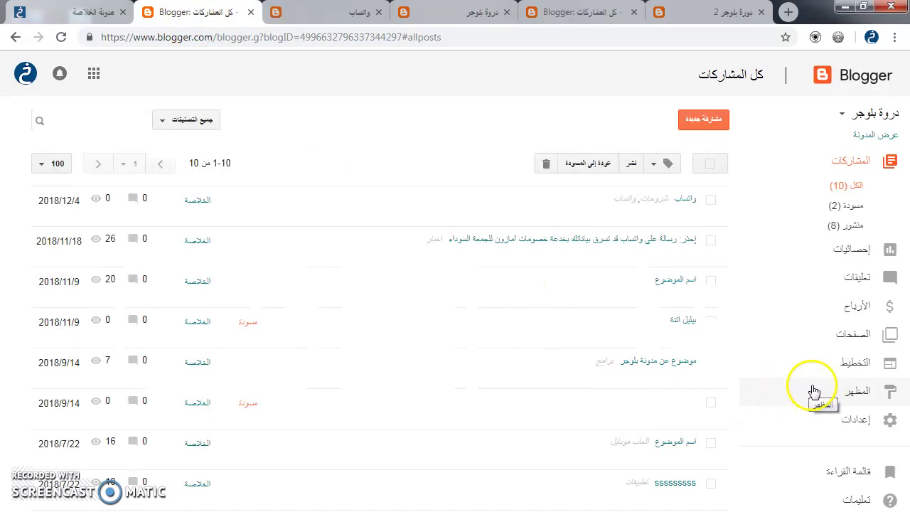
click(299, 13)
click(199, 12)
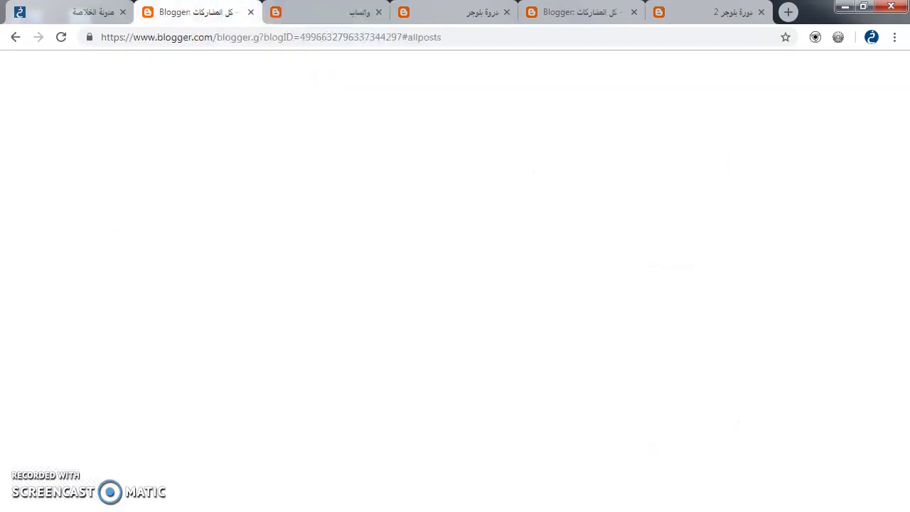
click(811, 397)
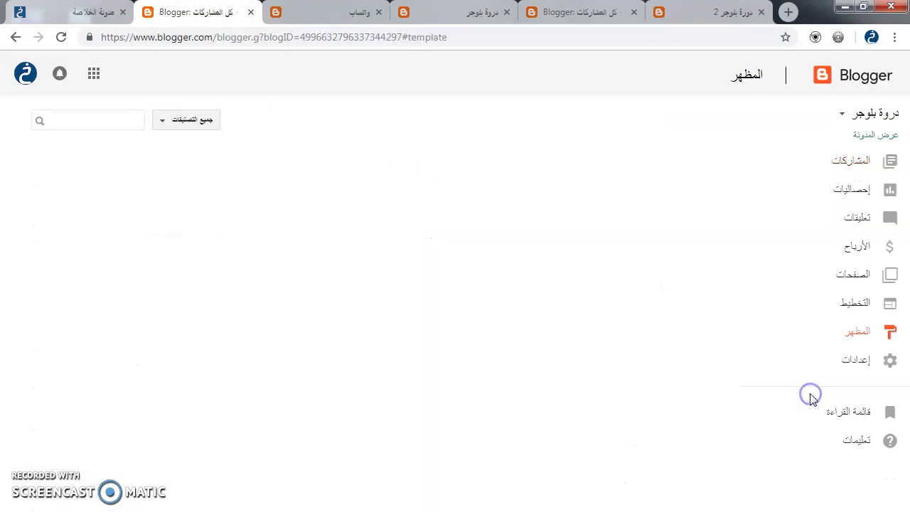
click(552, 422)
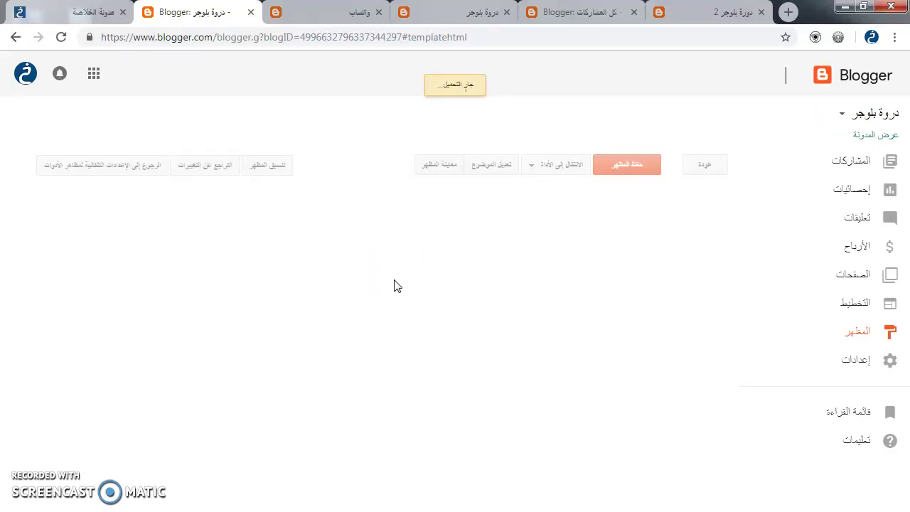
Find the upper page-links menu in the theme code and compare it with the live blog.
scroll(393, 393, down, 20)
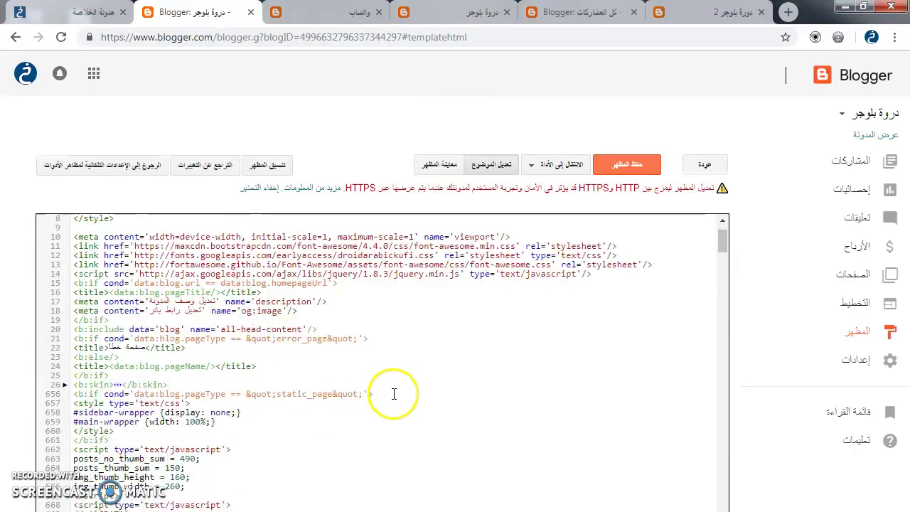
scroll(393, 393, down, 5)
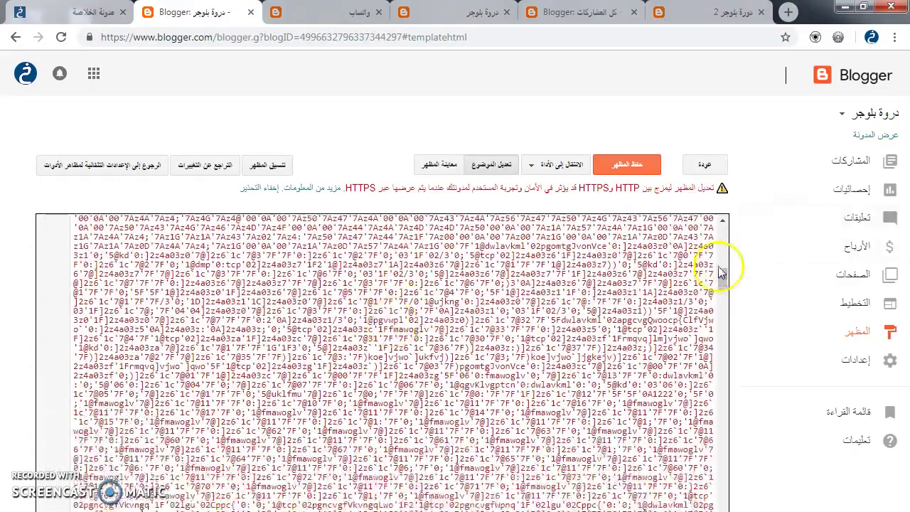
drag(721, 278, 722, 292)
click(334, 12)
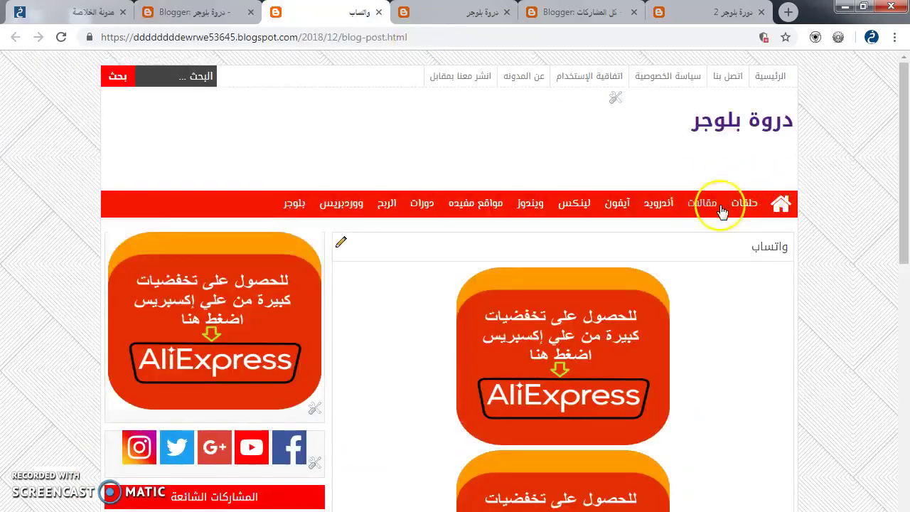
click(187, 13)
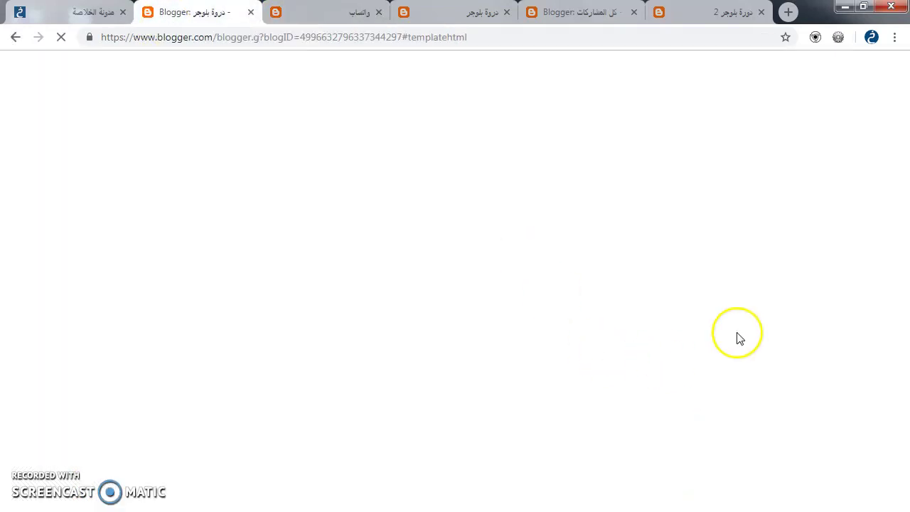
drag(719, 295, 722, 312)
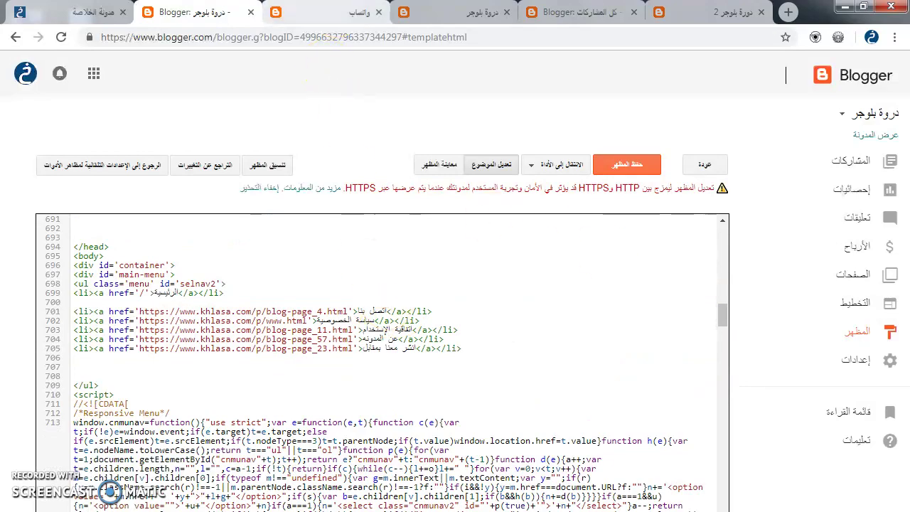
click(334, 12)
key(ctrl+shift+Tab)
Find the main menu's category links in the theme code and select all of their list items.
drag(725, 315, 727, 342)
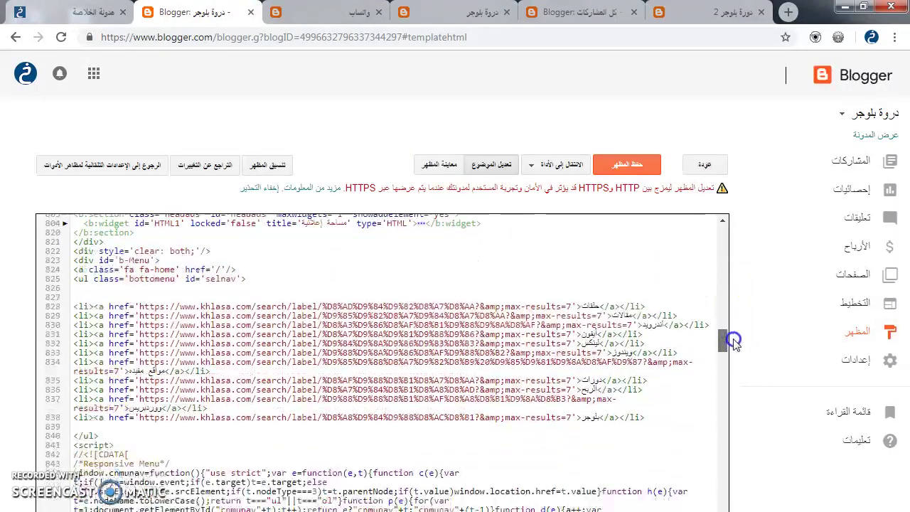
click(558, 284)
drag(543, 257, 56, 388)
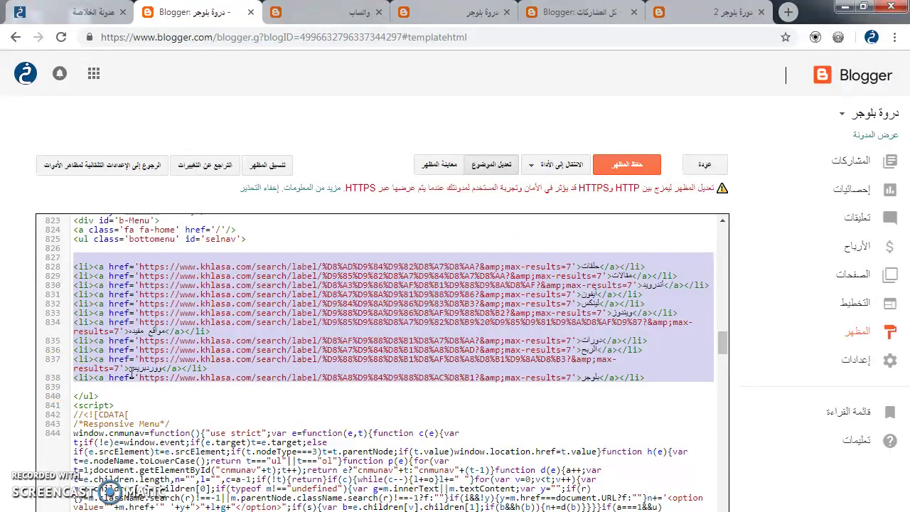
Compare the selected links with the live blog's red menu bar and inspect the labels below the واتساب post.
click(327, 12)
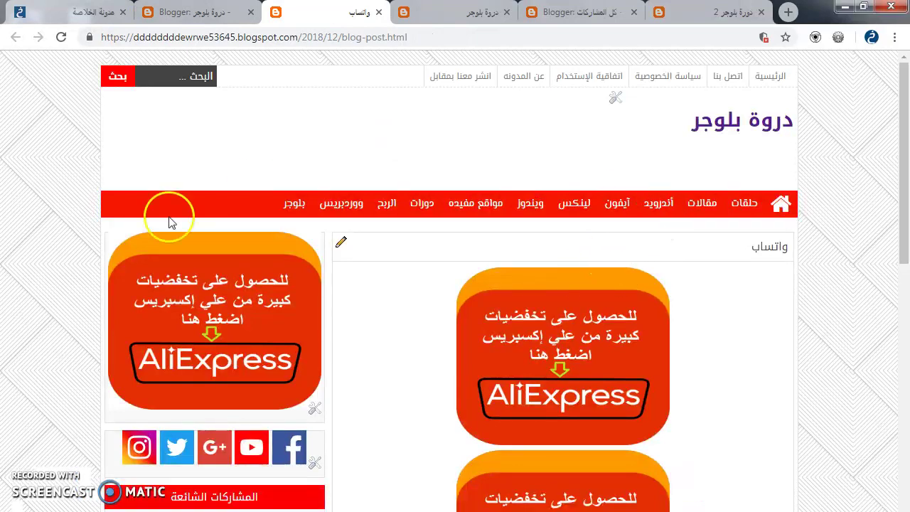
click(242, 12)
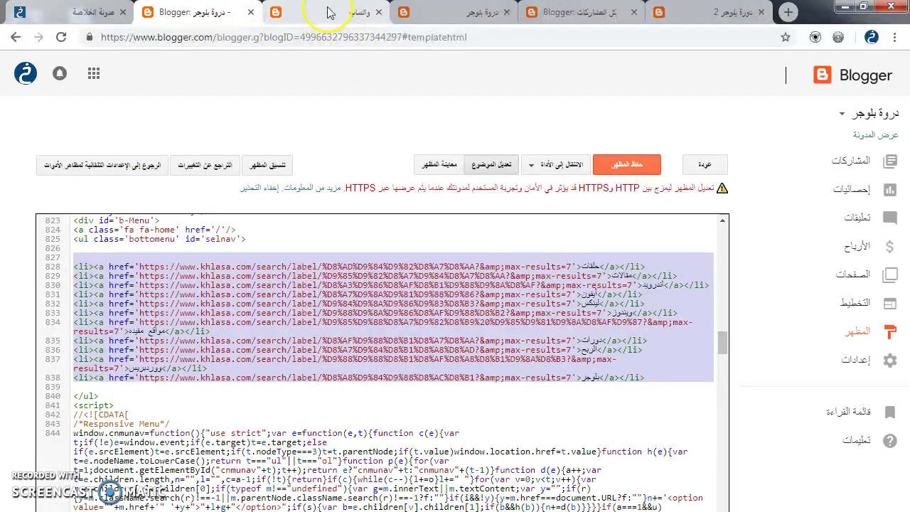
click(324, 12)
scroll(587, 328, down, 1)
scroll(587, 329, down, 6)
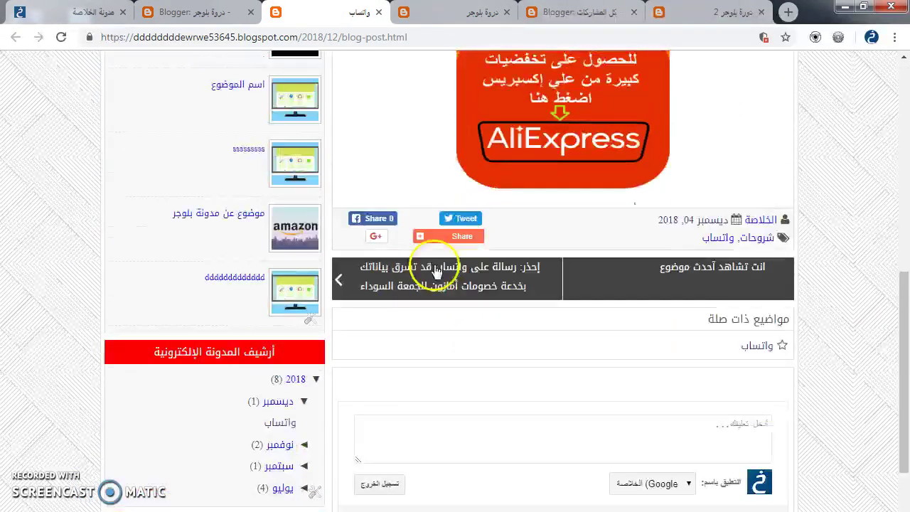
scroll(487, 346, up, 2)
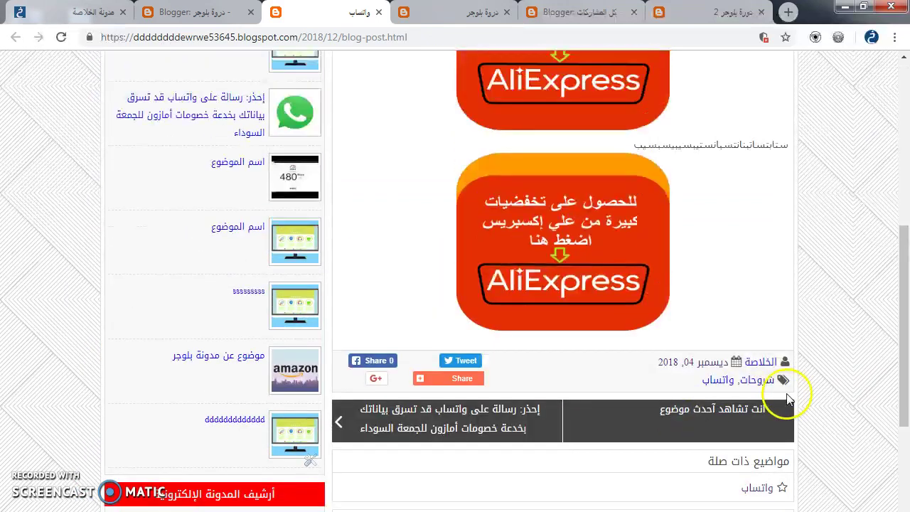
Open the post's واتساب label page and copy its address without the max-results parameter.
click(719, 381)
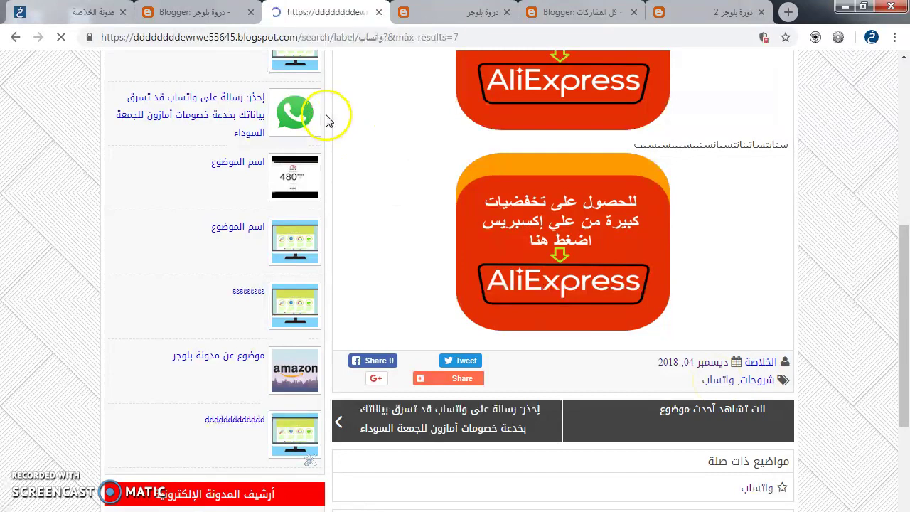
click(382, 39)
click(382, 41)
drag(385, 37, 68, 34)
key(BackSpace)
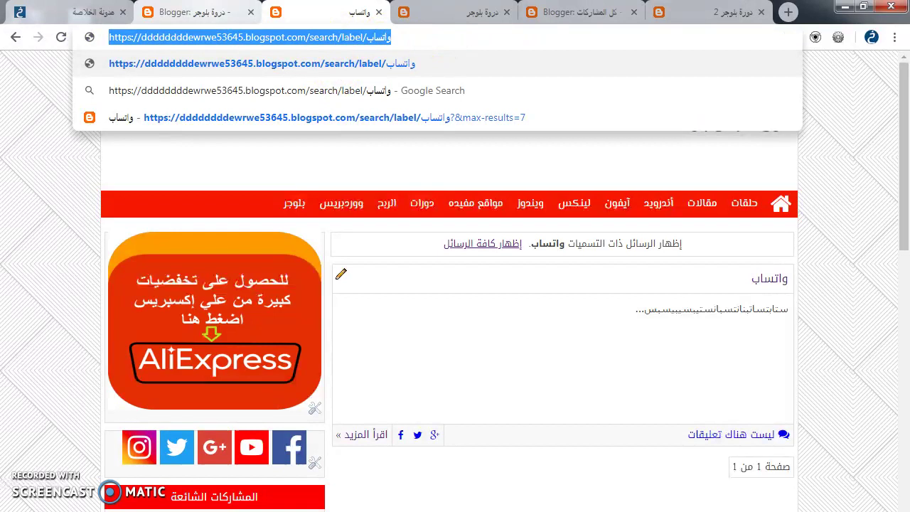
Duplicate the بلوجر list item of the main menu in the theme code onto the empty line below it.
click(207, 12)
click(571, 380)
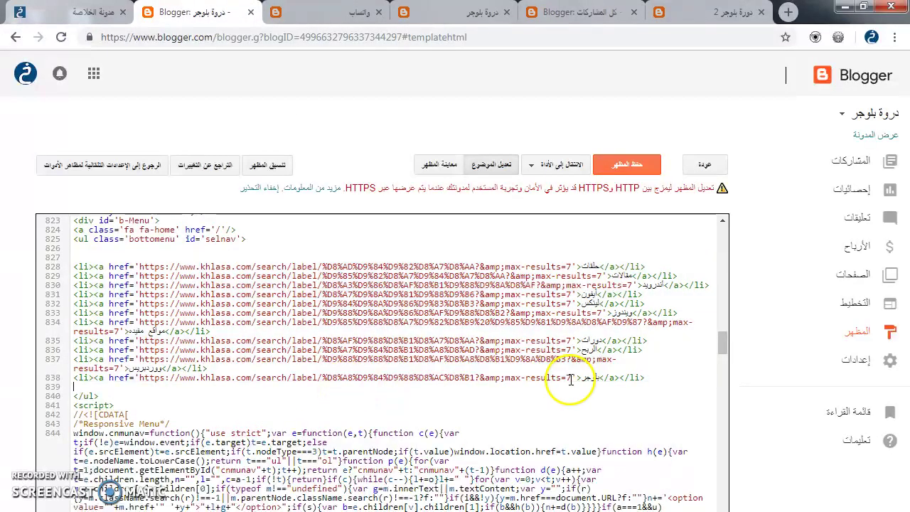
click(327, 12)
click(206, 12)
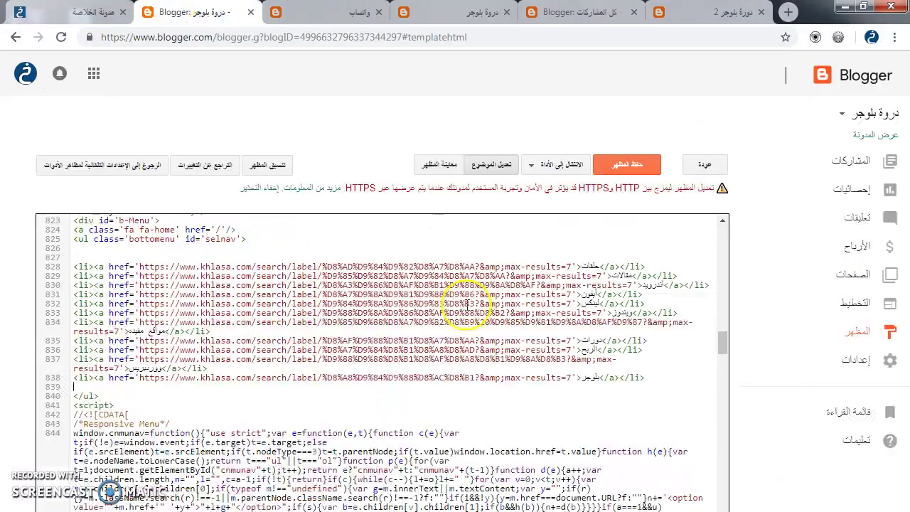
click(514, 379)
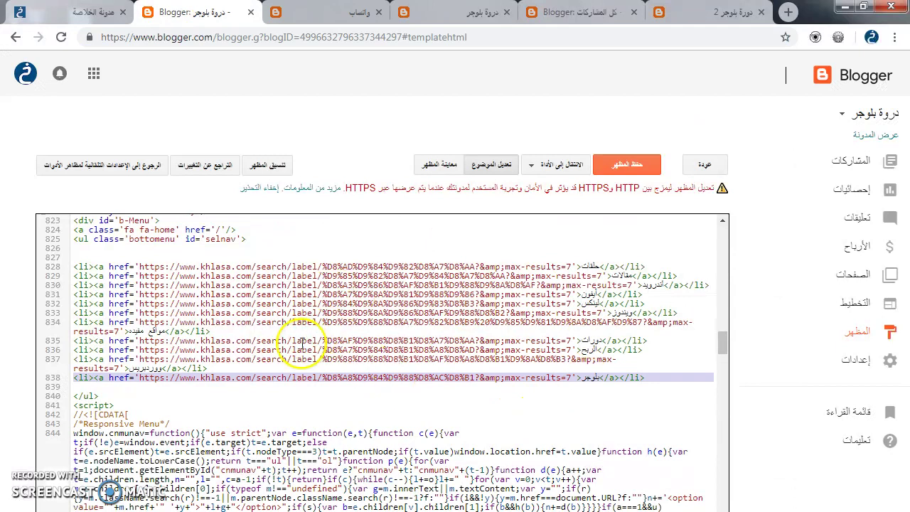
right_click(302, 377)
click(336, 404)
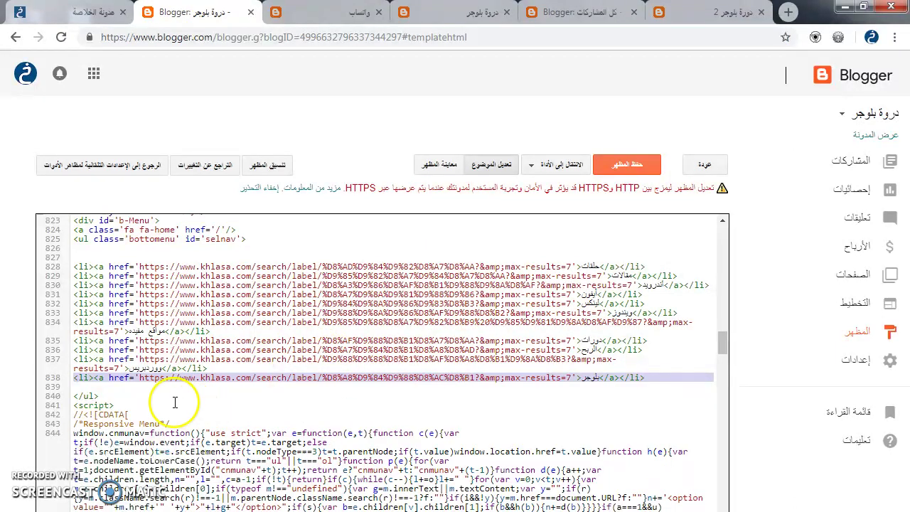
click(101, 386)
right_click(99, 391)
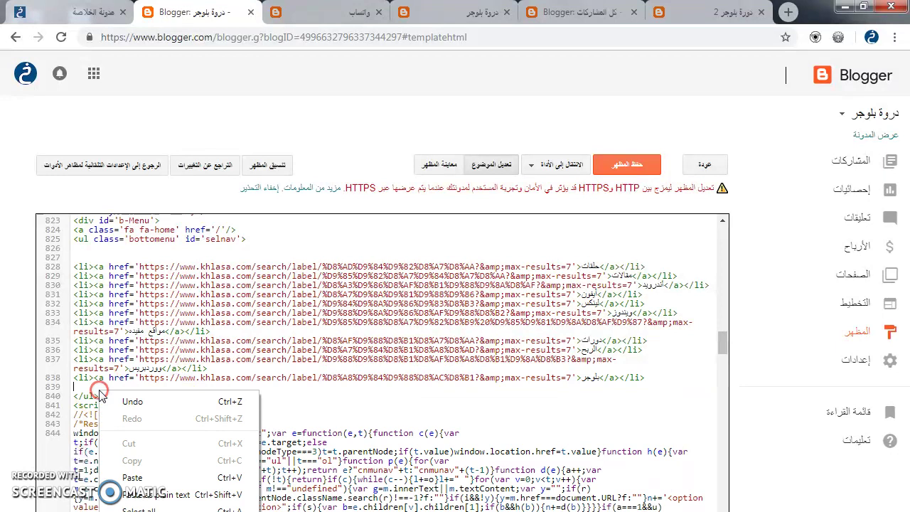
click(132, 472)
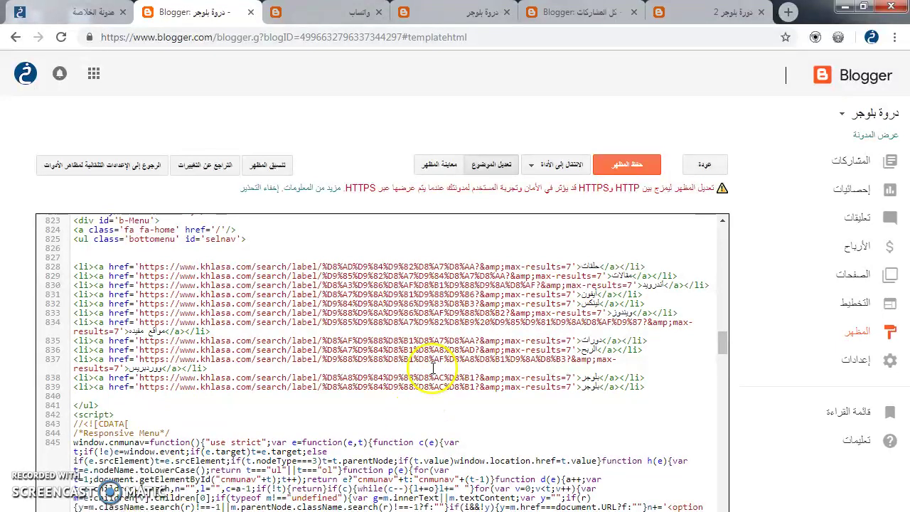
Change the link text of the duplicated menu item to واتساب.
triple_click(417, 387)
click(364, 294)
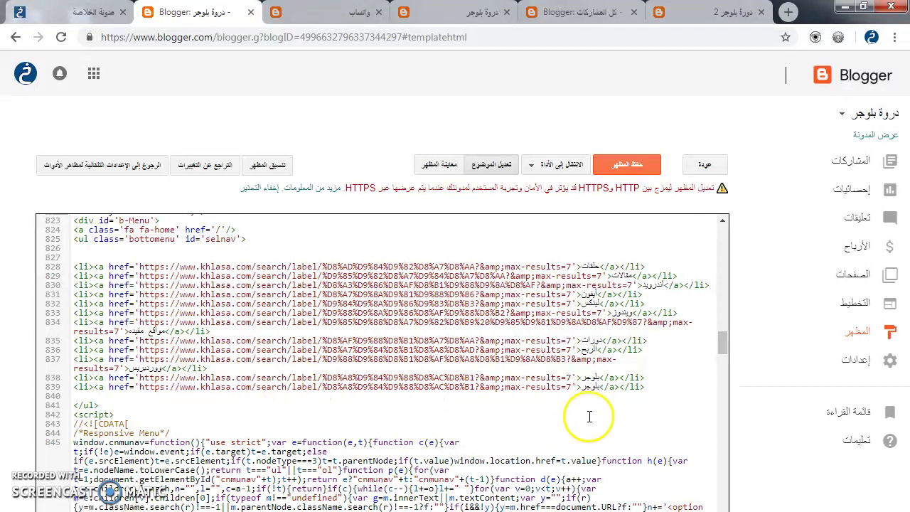
triple_click(586, 387)
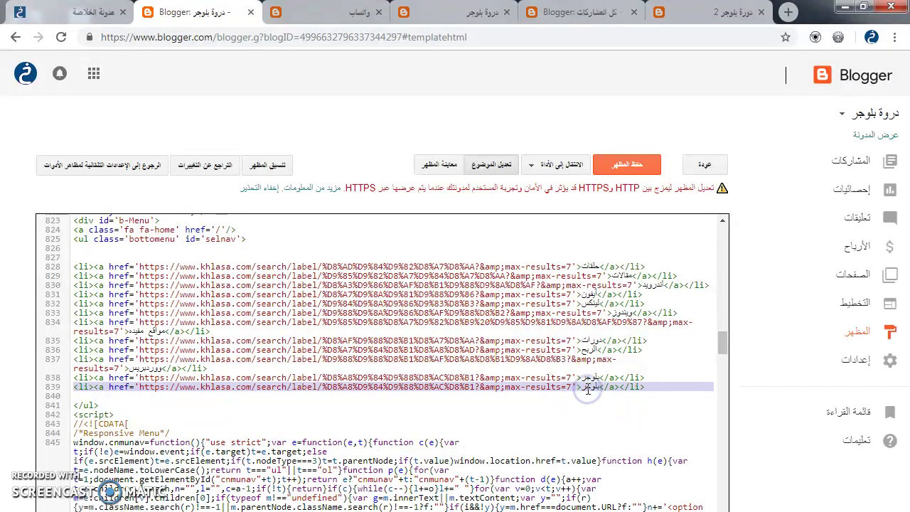
click(585, 386)
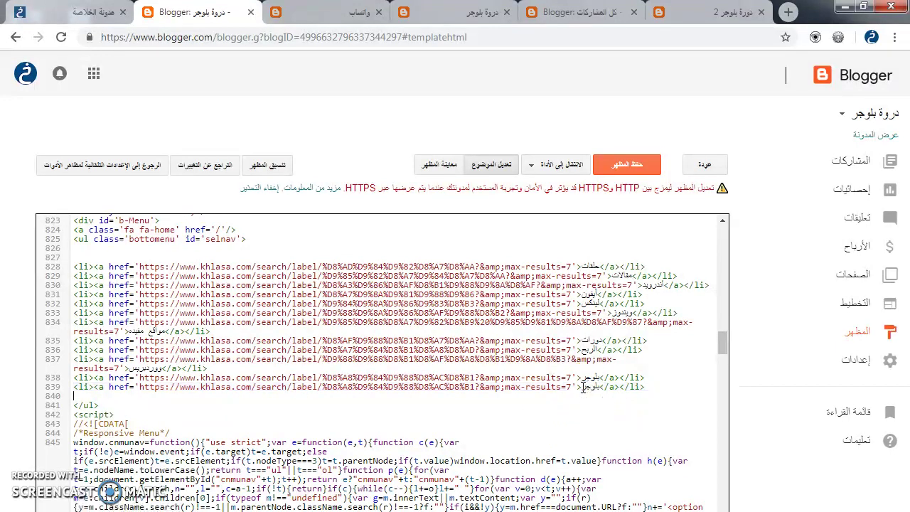
key(BackSpace)
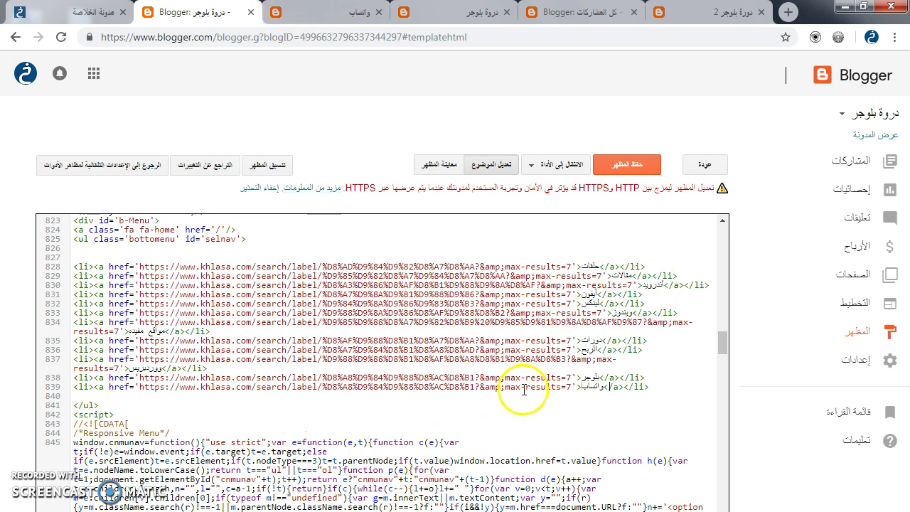
drag(573, 388, 118, 388)
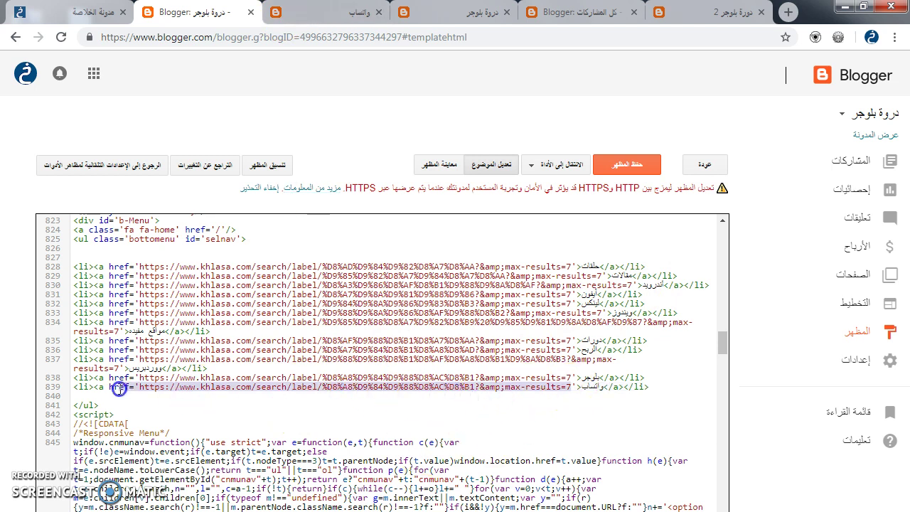
click(327, 12)
click(345, 39)
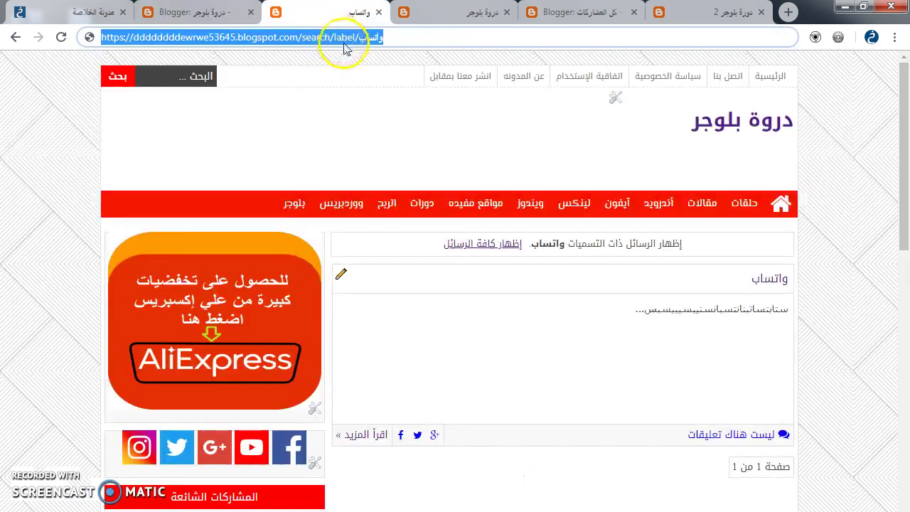
click(203, 12)
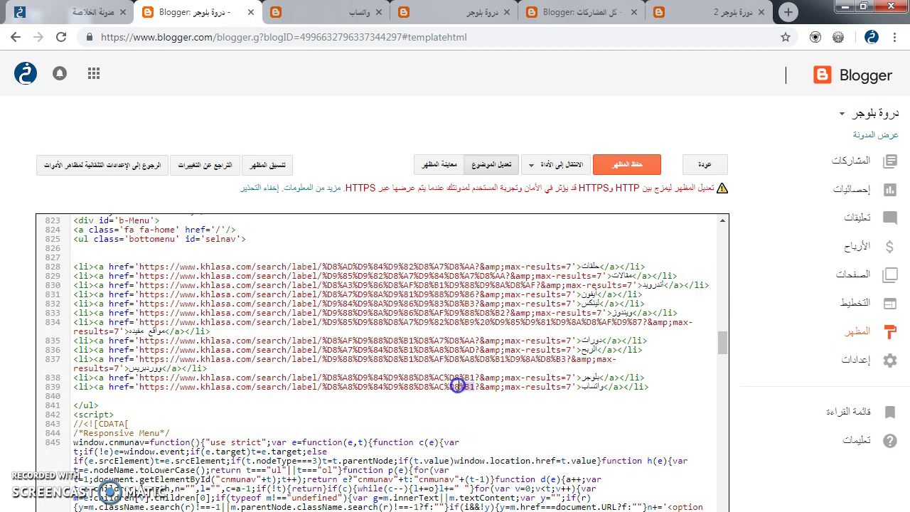
drag(262, 386, 148, 386)
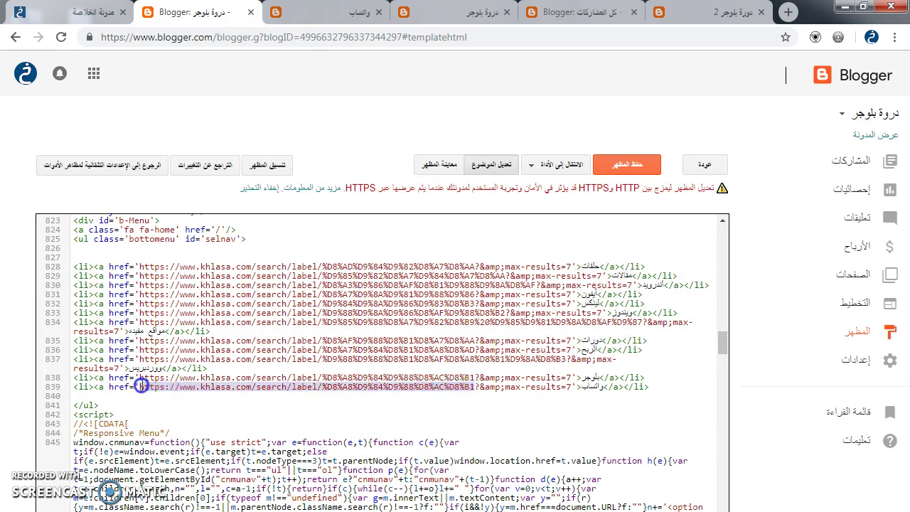
key(BackSpace)
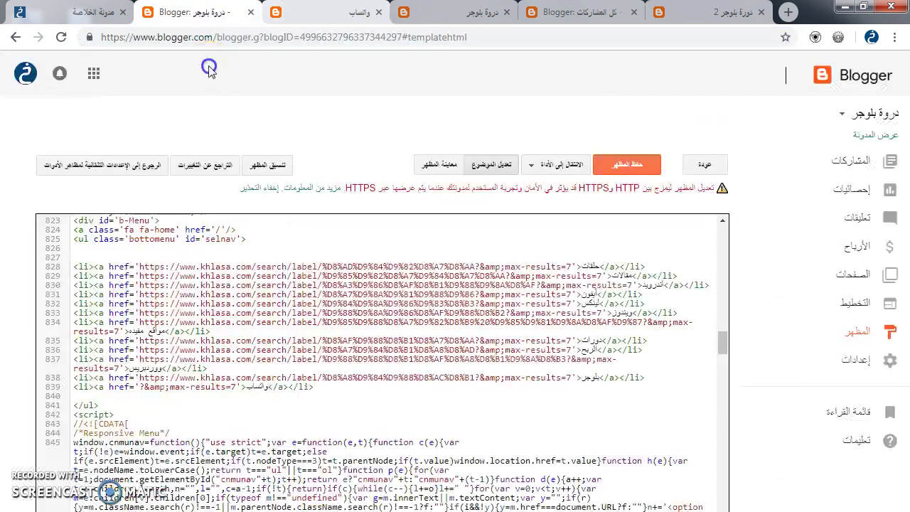
click(142, 386)
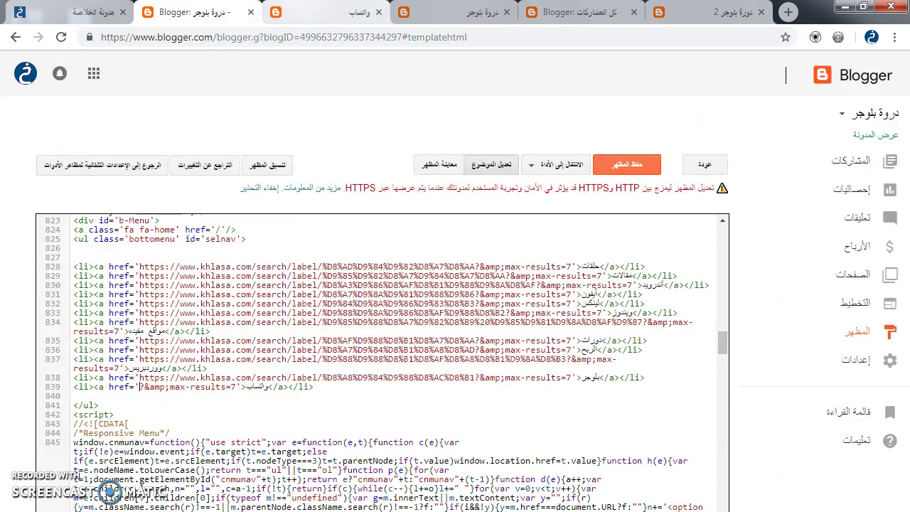
Insert the copied واتساب label address before the max-results parameter in the menu item's href and save the theme.
click(327, 12)
click(294, 37)
click(192, 12)
click(145, 392)
click(139, 386)
key(ctrl+v)
click(619, 167)
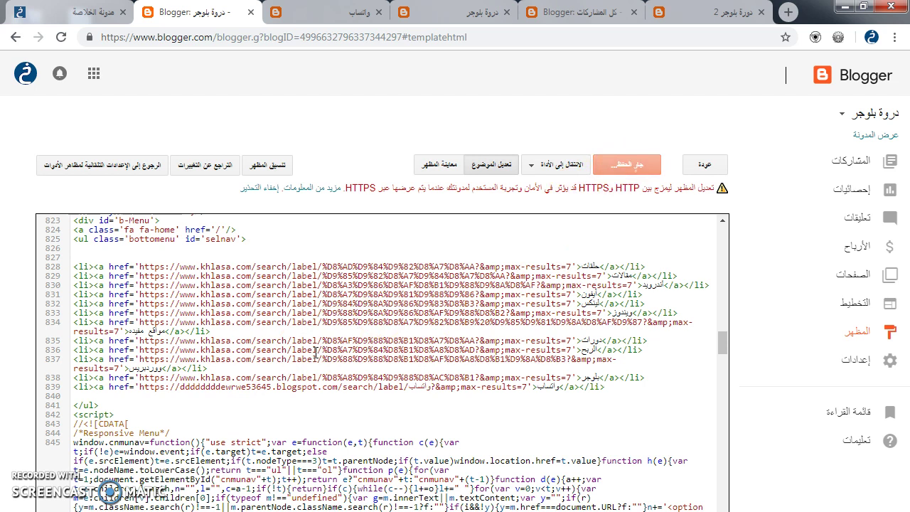
View the live blog and test the new واتساب link in the red menu bar.
click(868, 135)
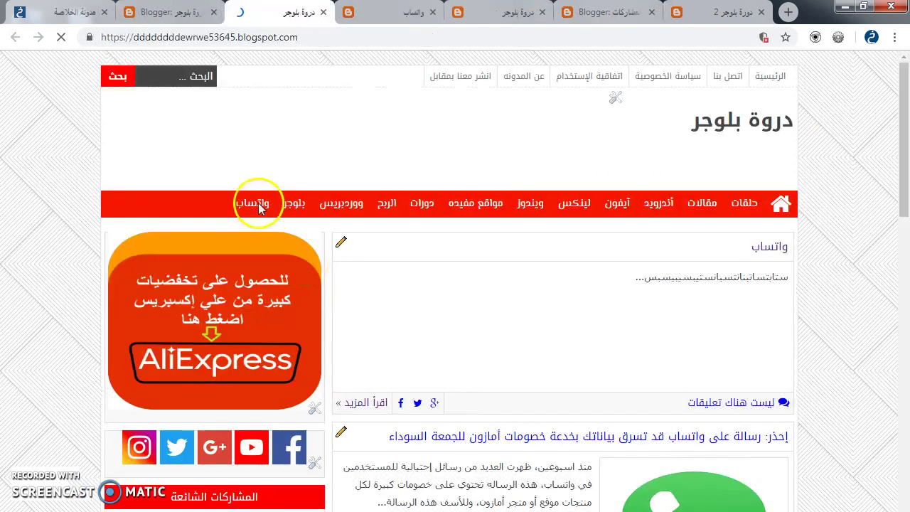
click(249, 206)
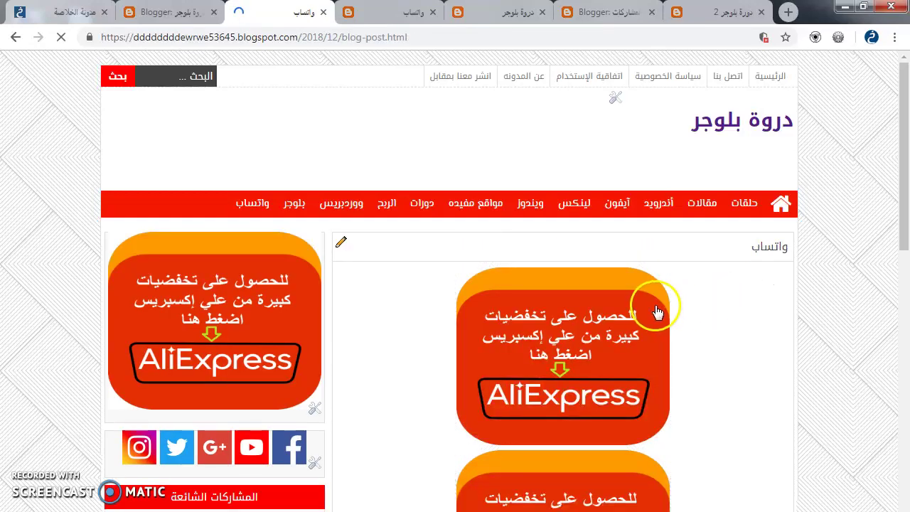
scroll(657, 313, down, 7)
scroll(653, 304, up, 7)
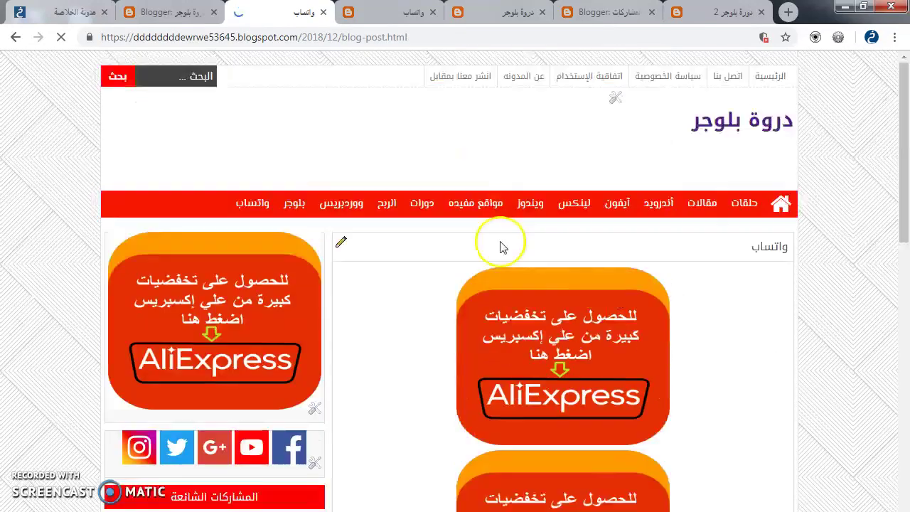
Clear the entire href value of the واتساب menu item in the theme code, including the max-results parameter.
click(174, 12)
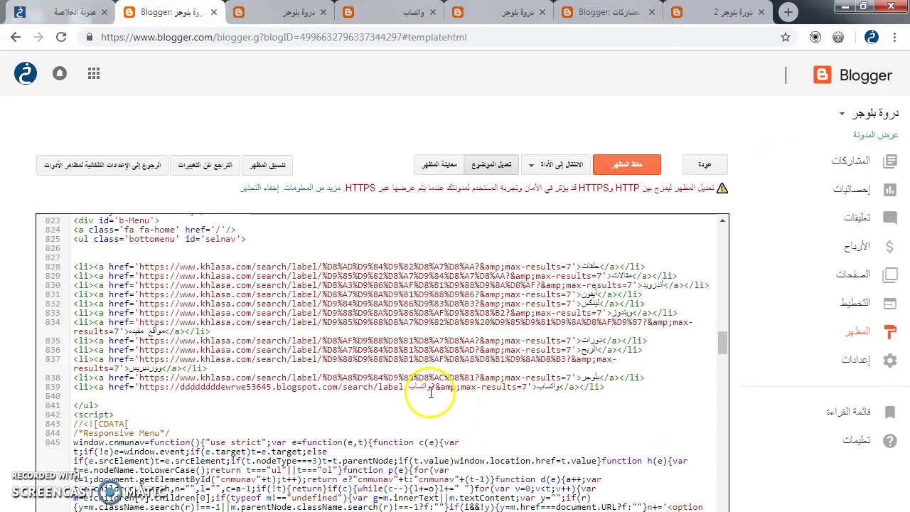
click(431, 386)
drag(527, 387, 145, 391)
key(Delete)
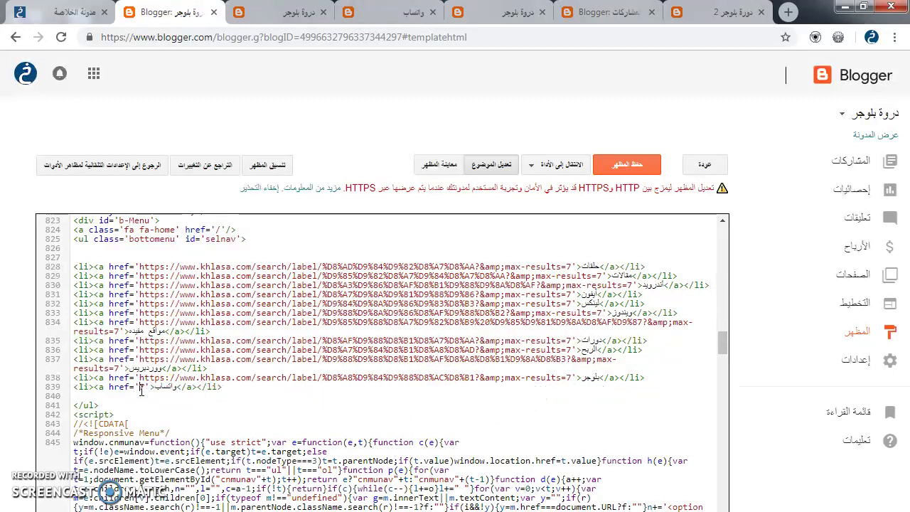
click(150, 423)
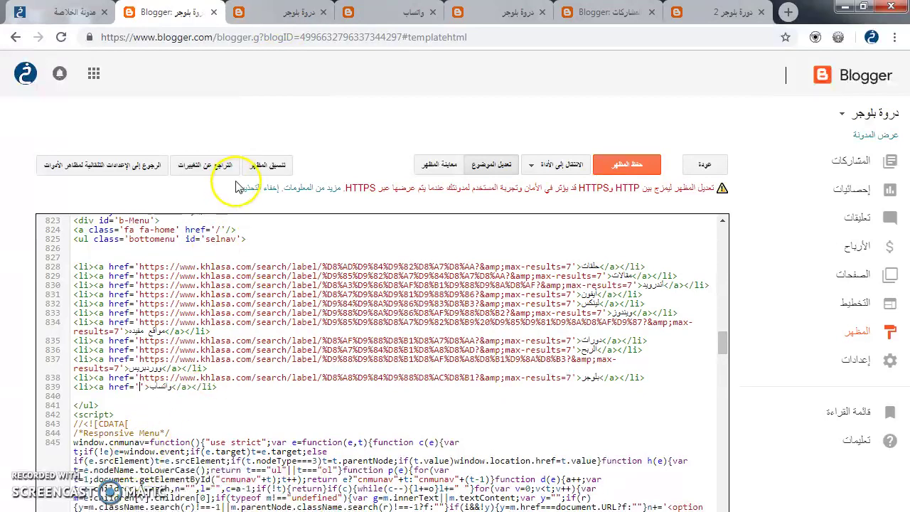
Open the واتساب post on the live blog, follow its واتساب label and copy the label page's address without the max-results parameter.
click(391, 12)
click(280, 12)
scroll(490, 387, down, 2)
scroll(490, 387, down, 3)
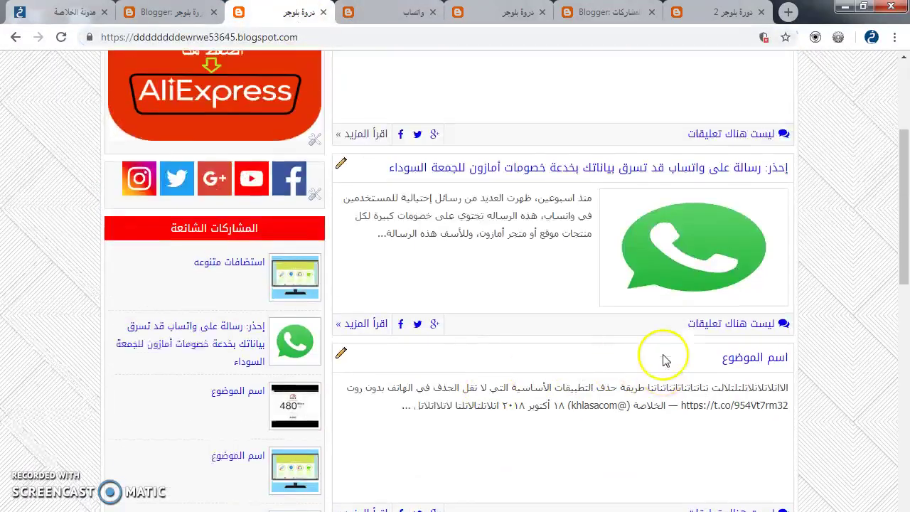
scroll(661, 361, up, 4)
click(768, 186)
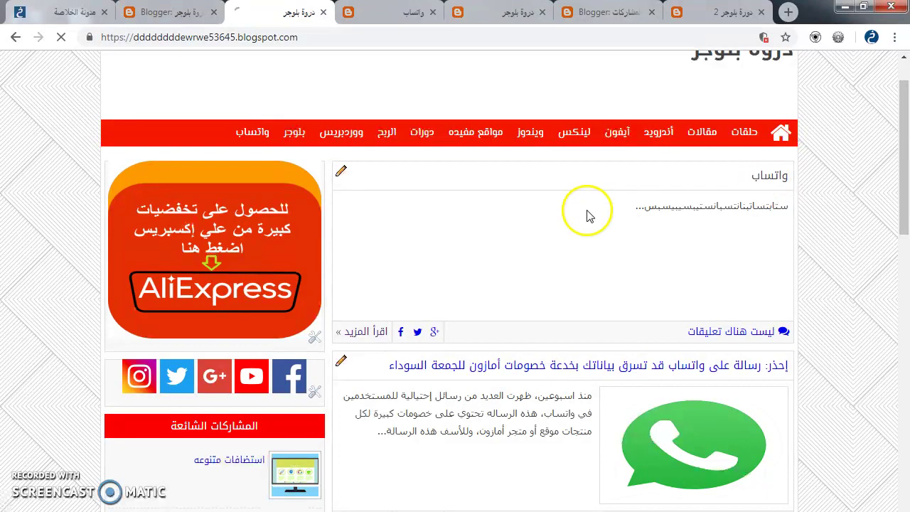
scroll(585, 374, down, 10)
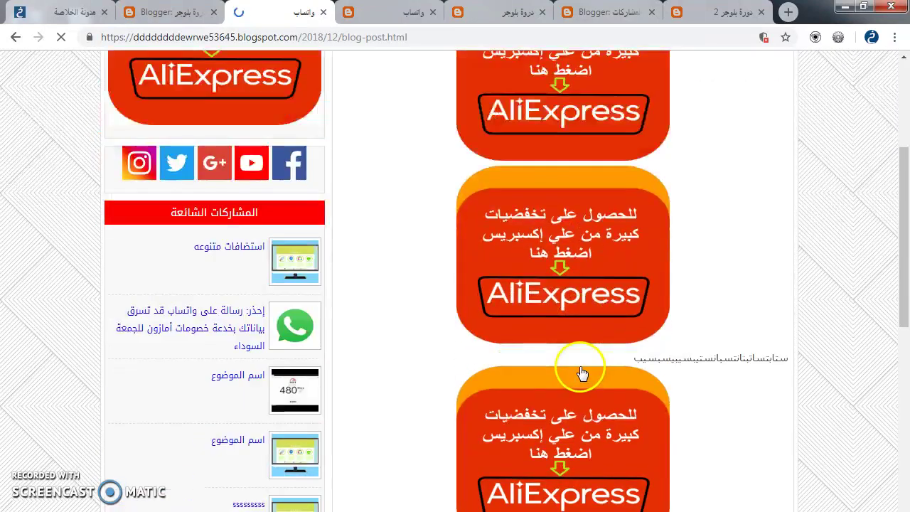
click(719, 170)
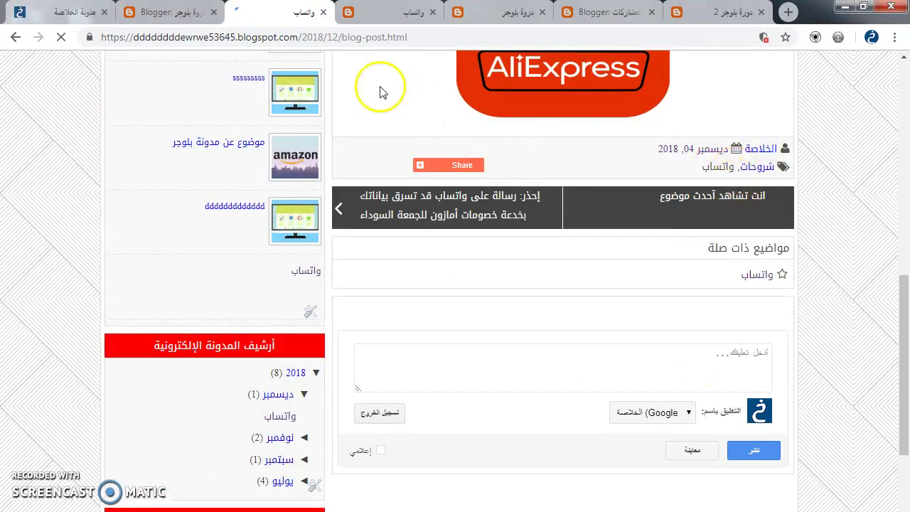
drag(384, 37, 97, 25)
key(ctrl+c)
key(BackSpace)
Paste the copied label address into the empty href of the واتساب menu item and save the theme.
click(165, 12)
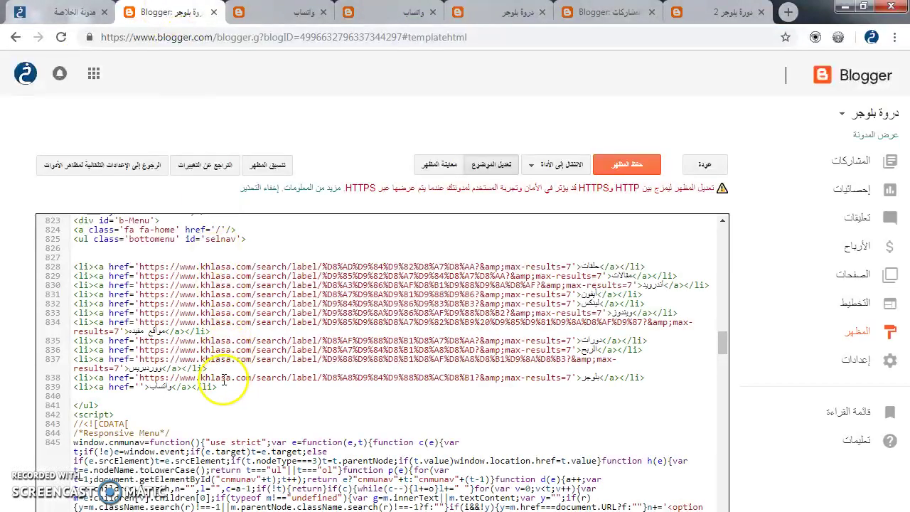
key(ctrl+v)
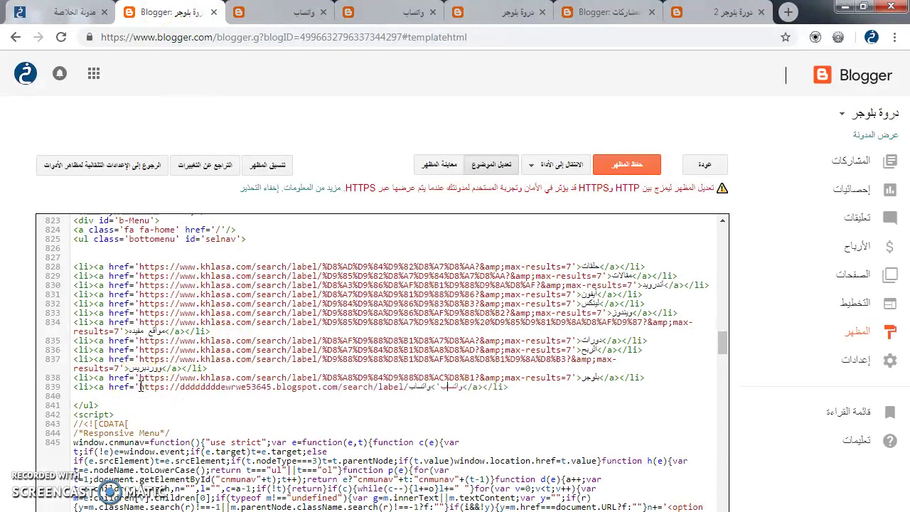
click(618, 175)
click(619, 173)
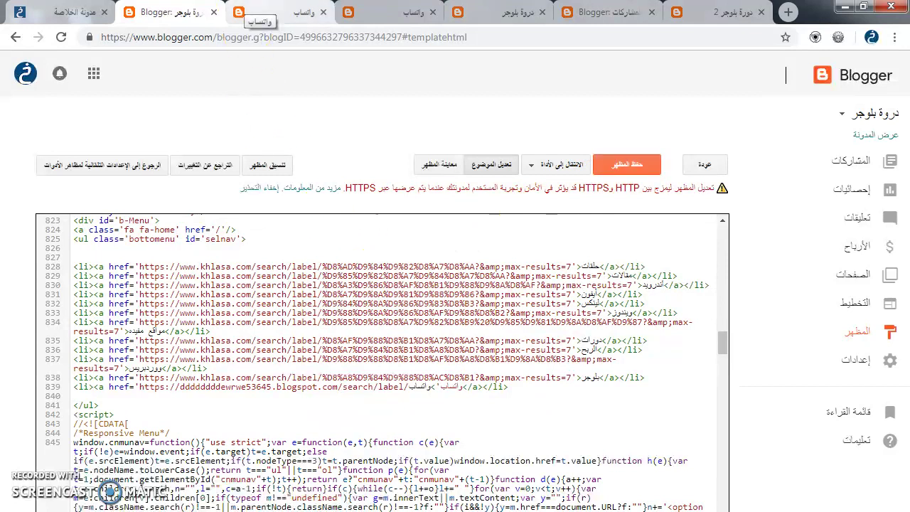
Reload the live blog and test the corrected واتساب link in the red menu bar.
click(258, 12)
key(F5)
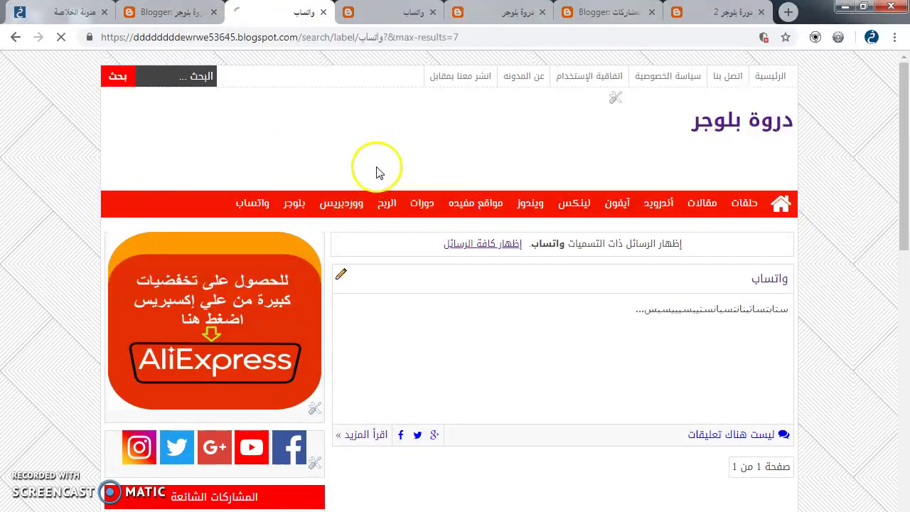
click(246, 203)
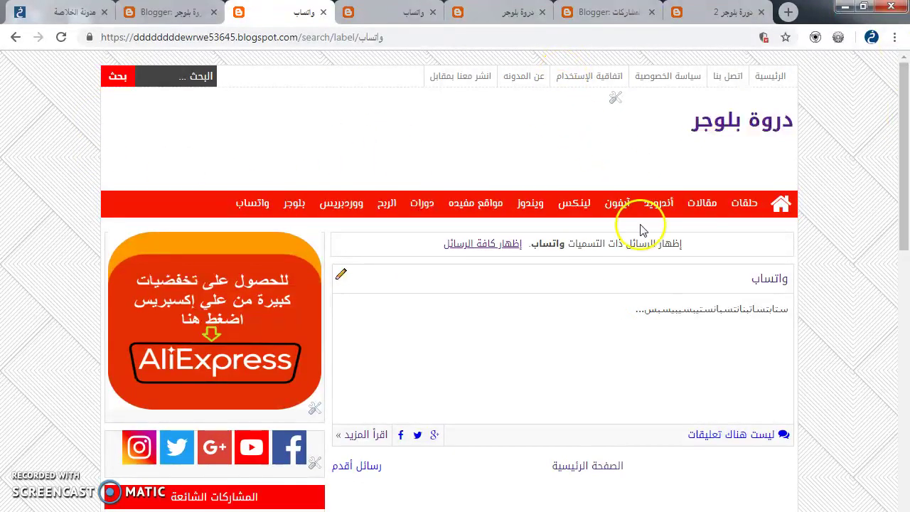
Switch to the open page of the دورة بلوجر 2 blog to examine its header menu.
key(ctrl+Tab)
key(ctrl+Tab)
key(ctrl+Tab)
key(ctrl+Tab)
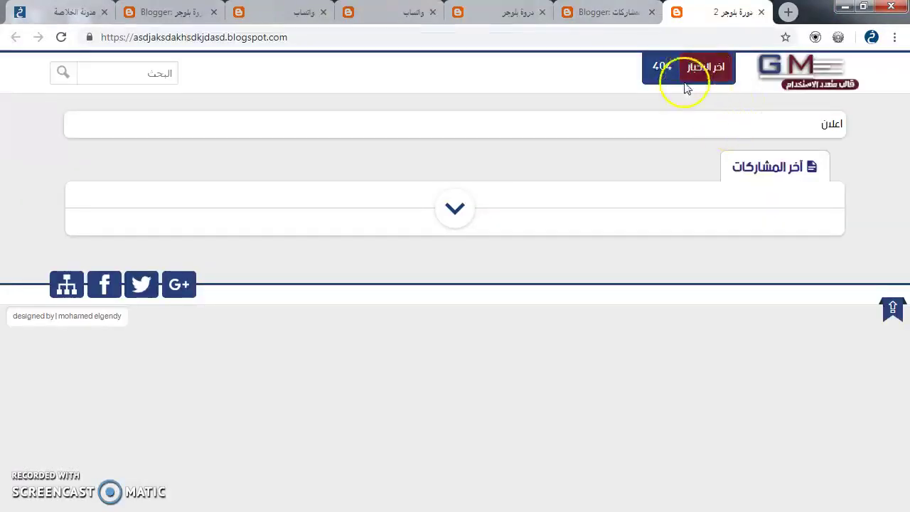
Close the leftover live pages of the دروة بلوجر blog and return to the دورة بلوجر 2 blog's page.
click(538, 18)
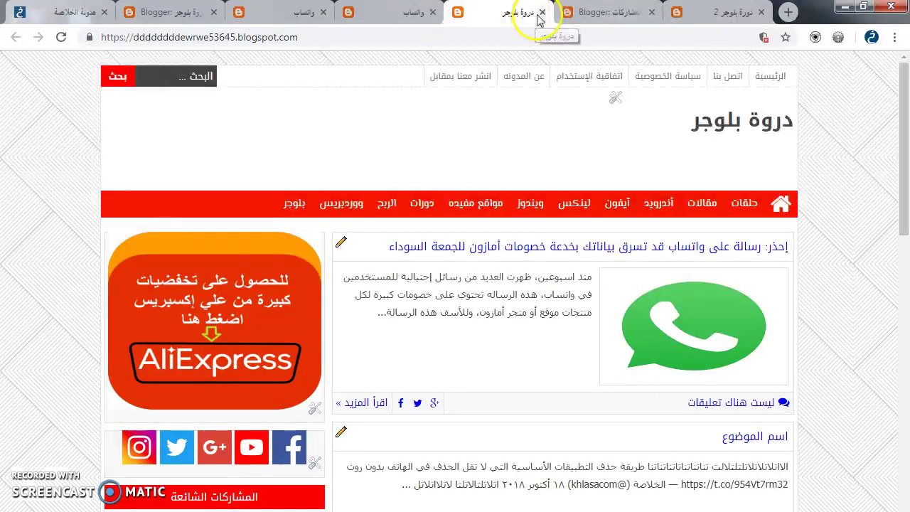
click(541, 13)
click(416, 16)
click(432, 13)
click(323, 19)
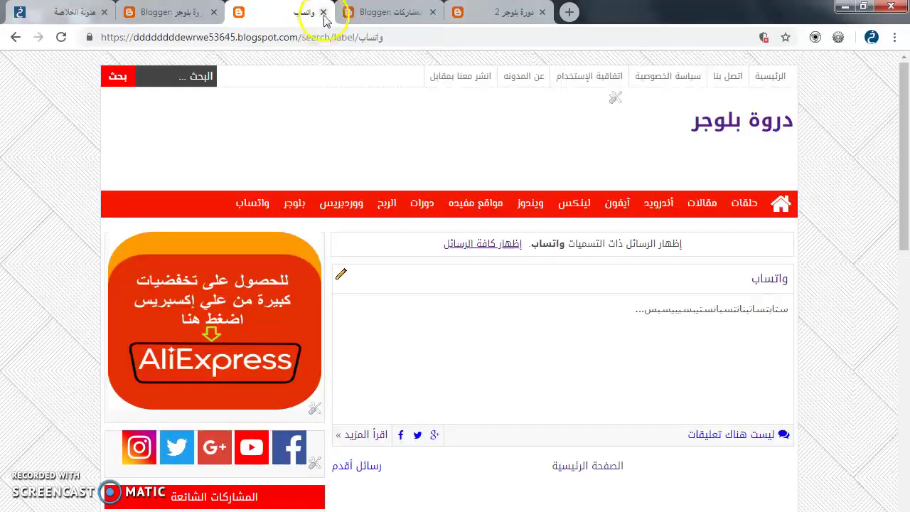
click(323, 16)
key(ctrl+Tab)
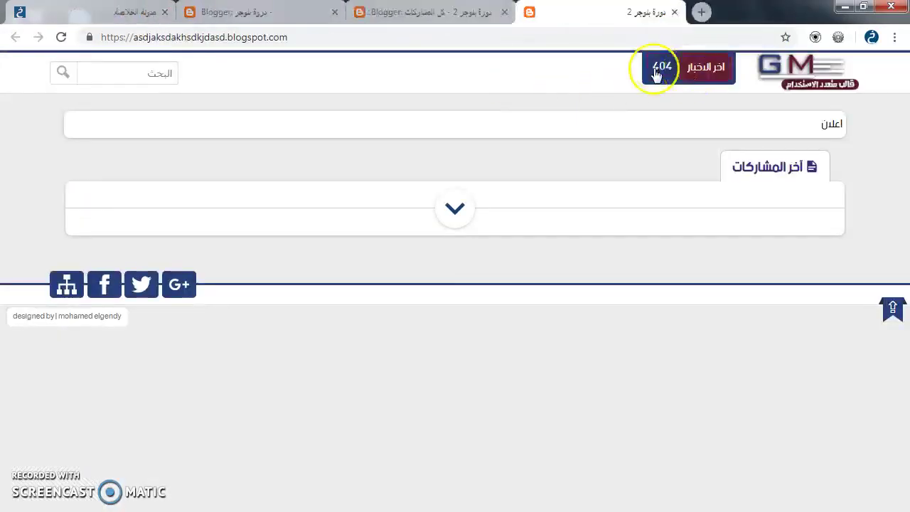
Open the layout page of the دورة بلوجر 2 blog and compare it with the first blog's menu code.
click(366, 13)
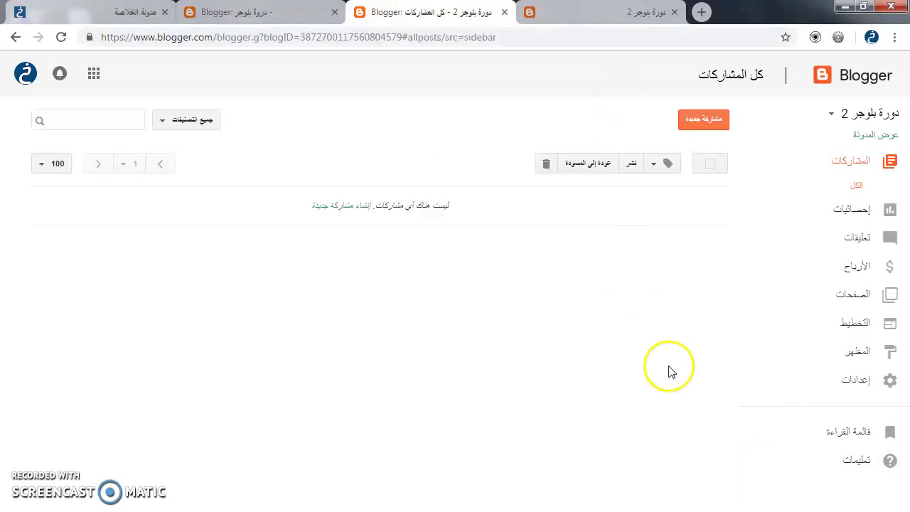
click(815, 325)
key(ctrl+Tab)
key(ctrl+shift+Tab)
key(ctrl+shift+Tab)
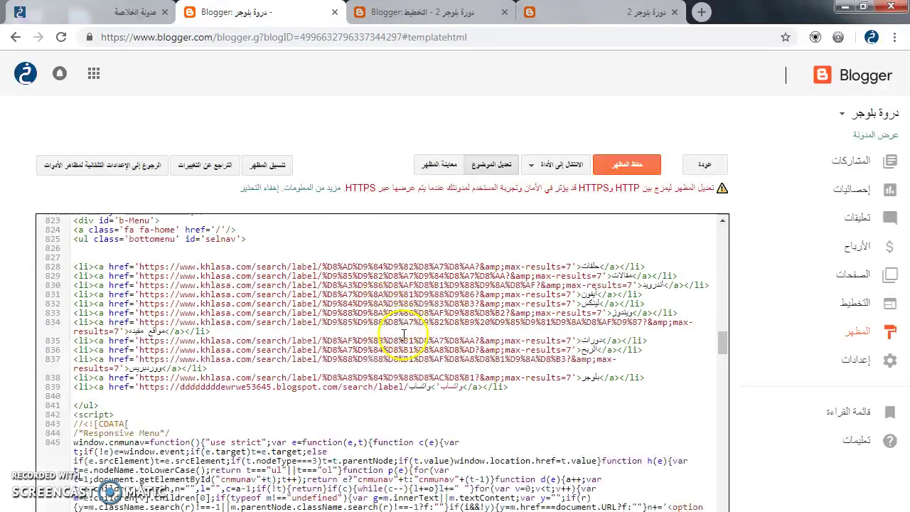
key(ctrl+Tab)
key(ctrl+Tab)
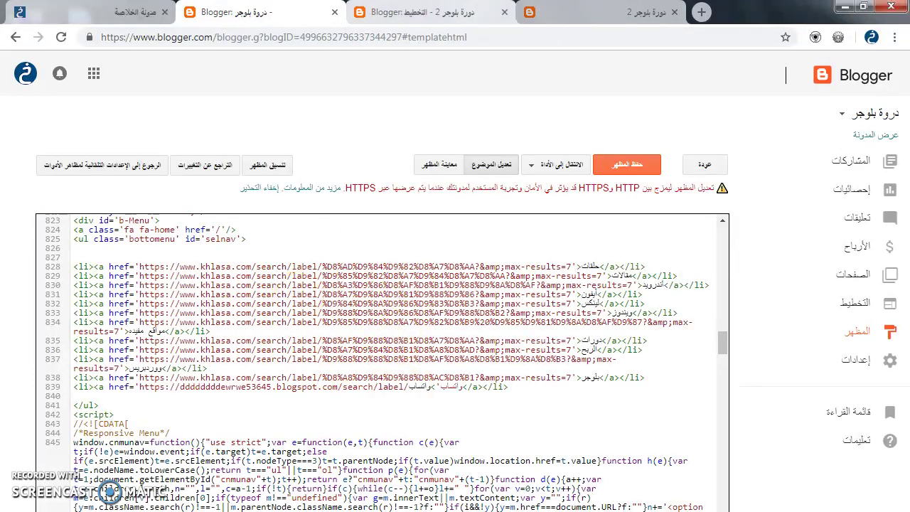
key(ctrl+shift+Tab)
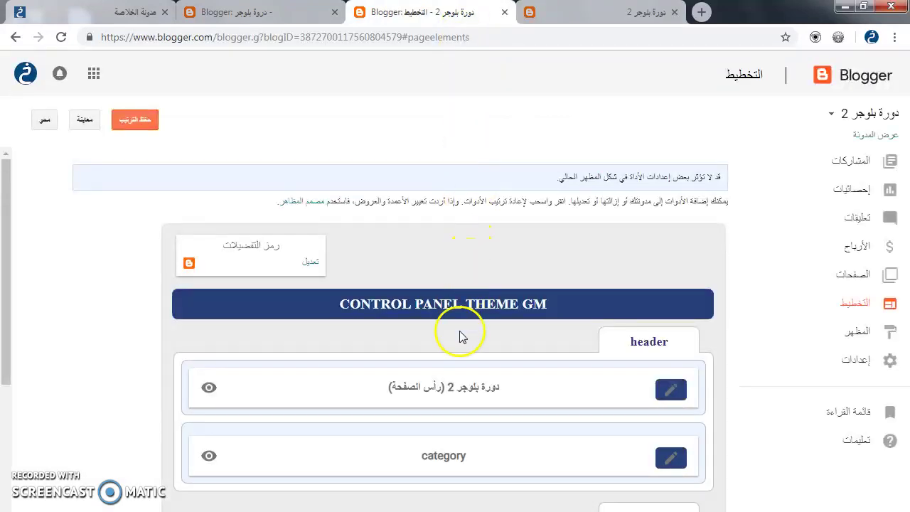
Inspect the settings of the category link list in the layout's header section and close them without changes.
scroll(462, 335, down, 3)
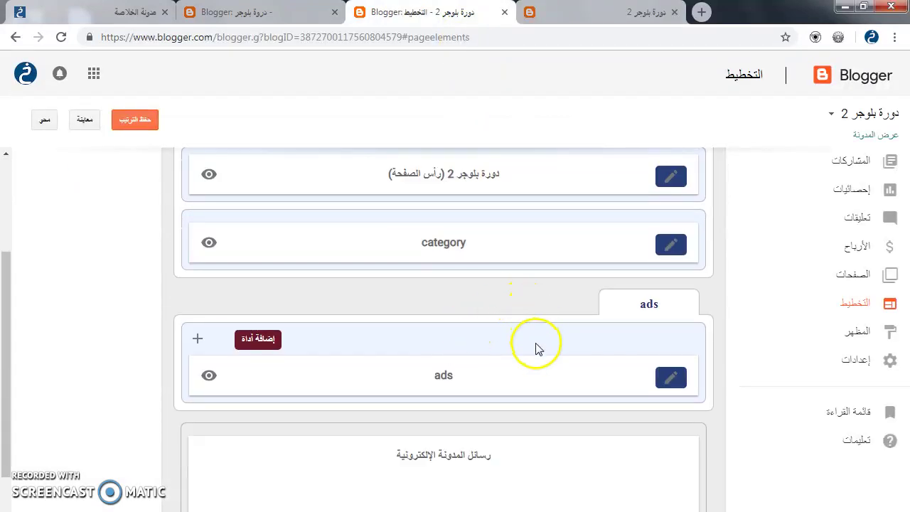
scroll(607, 339, up, 1)
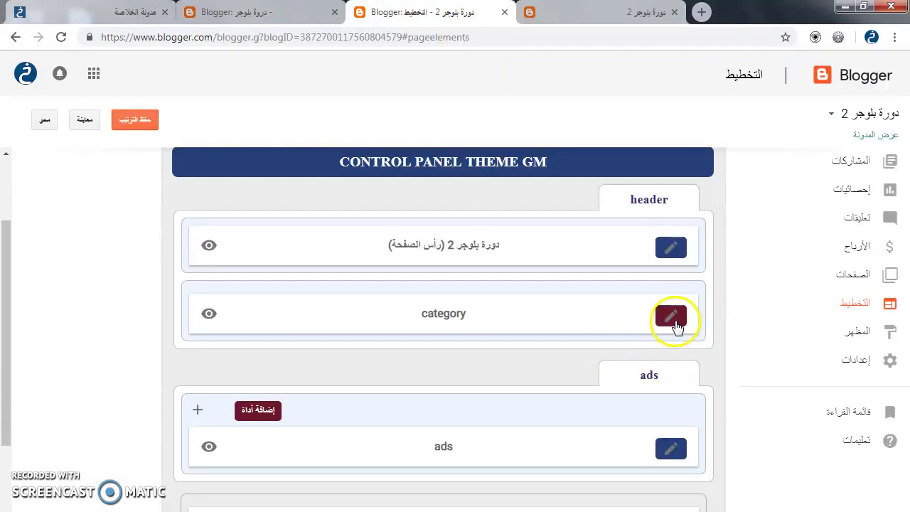
click(671, 317)
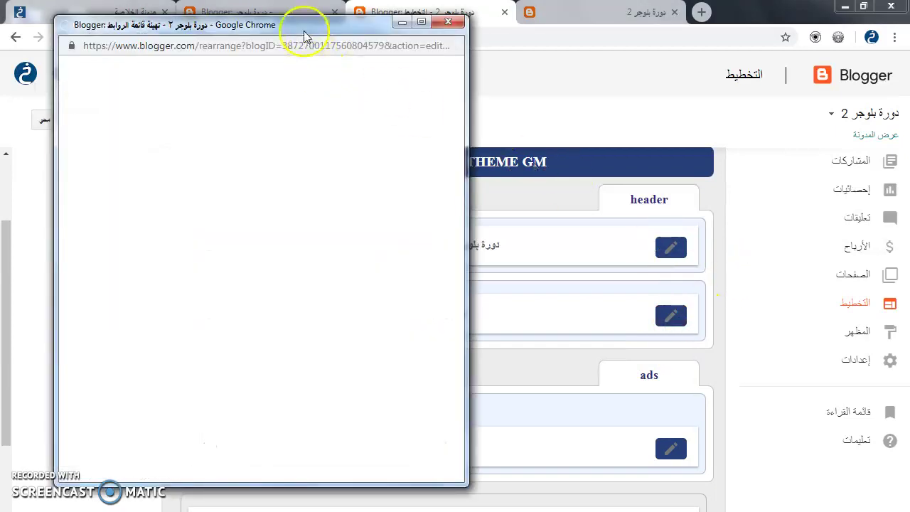
drag(305, 35, 474, 47)
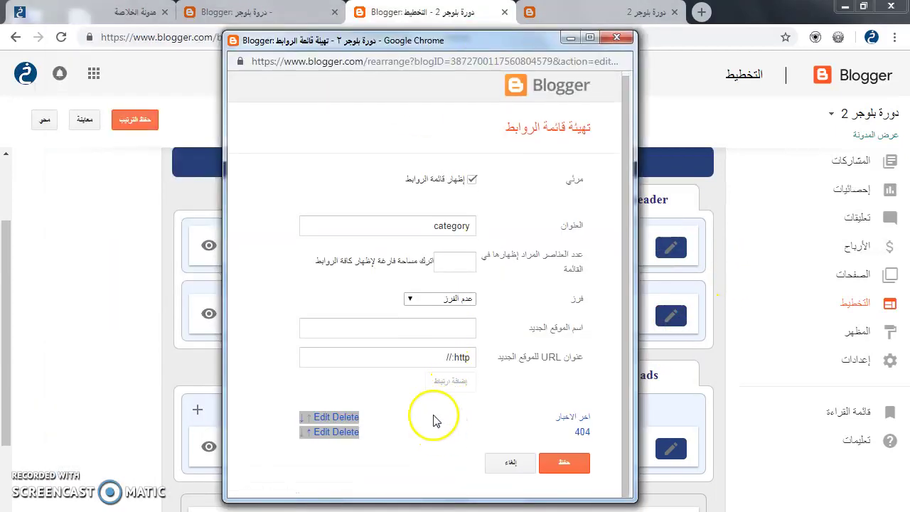
click(616, 37)
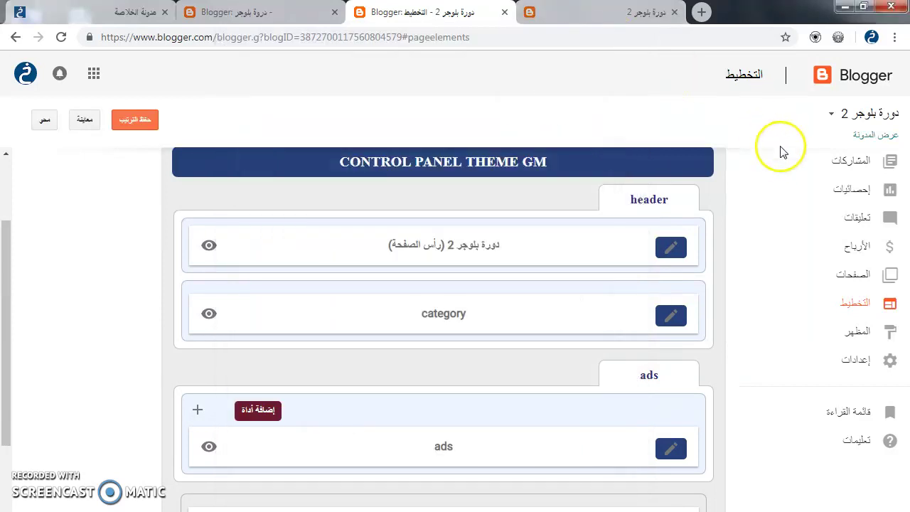
Create a new post titled طريقة عمل مكرونة بالبشاميل with a line of filler text as its body.
click(795, 167)
click(695, 121)
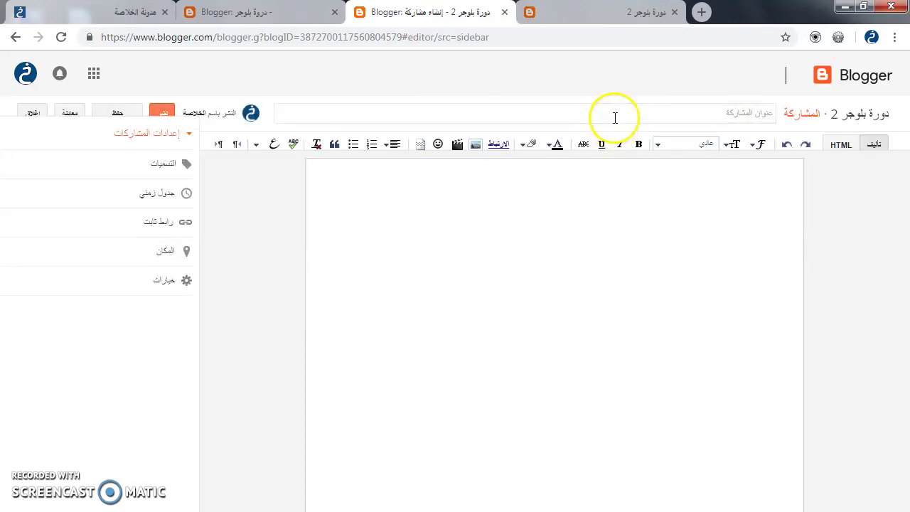
click(614, 114)
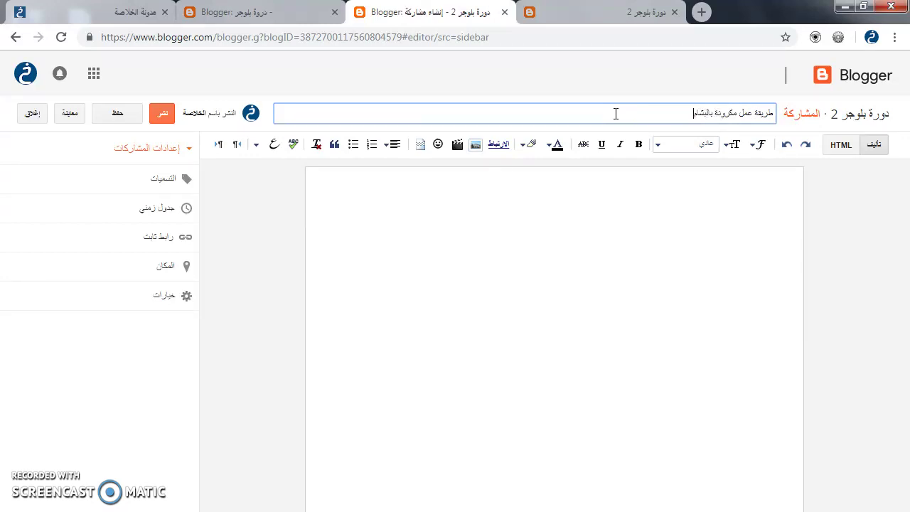
click(648, 206)
text(يسبنايستنبايستلنتنبيستبايس)
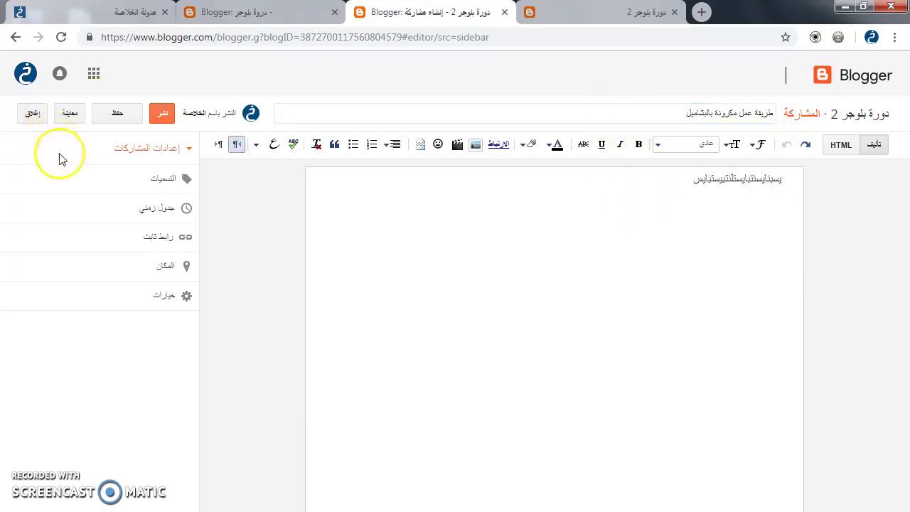
Add the label مكرونة to the new post's settings.
click(100, 185)
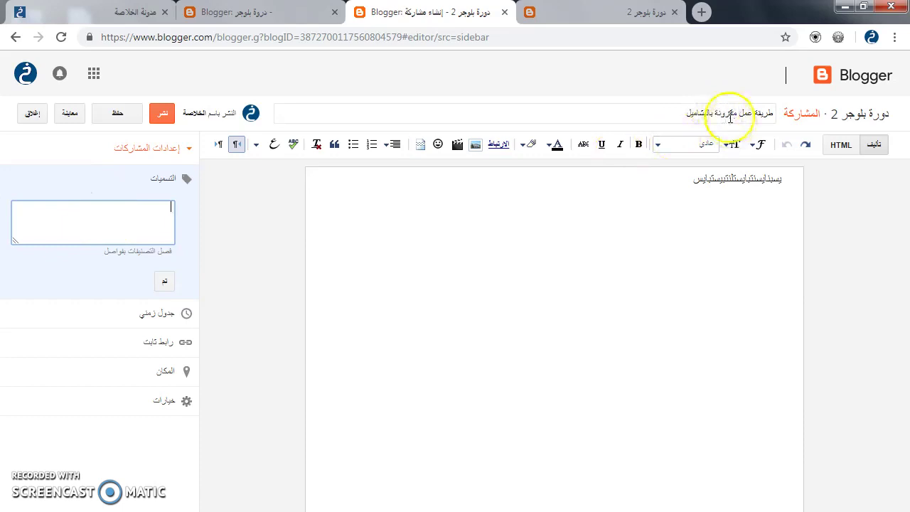
click(110, 228)
text(مق)
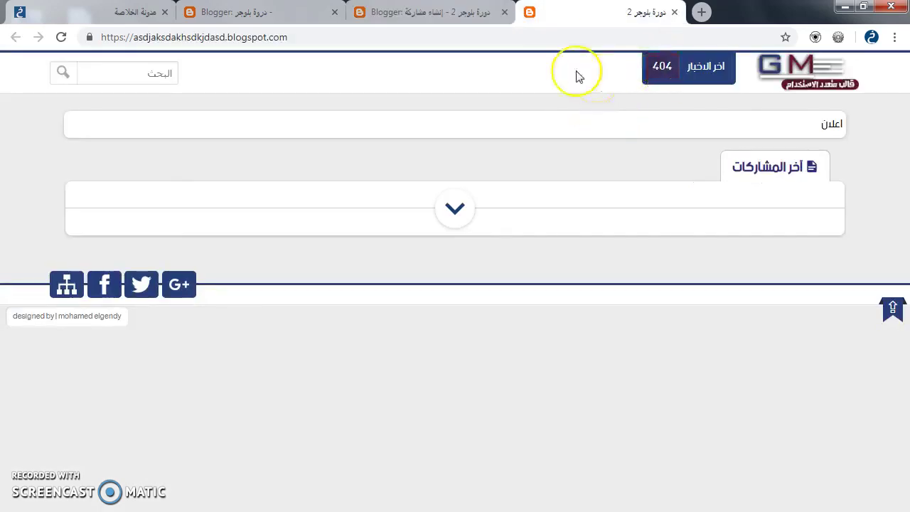
click(427, 12)
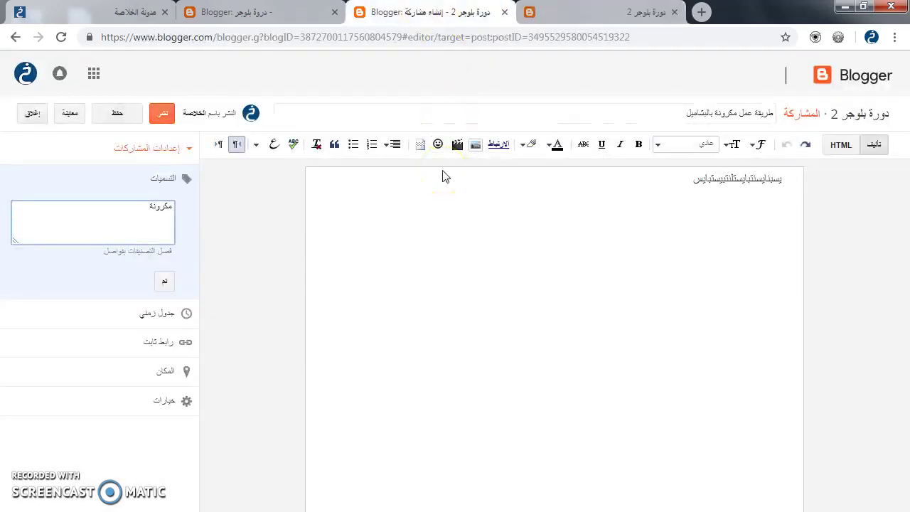
double_click(161, 206)
click(163, 282)
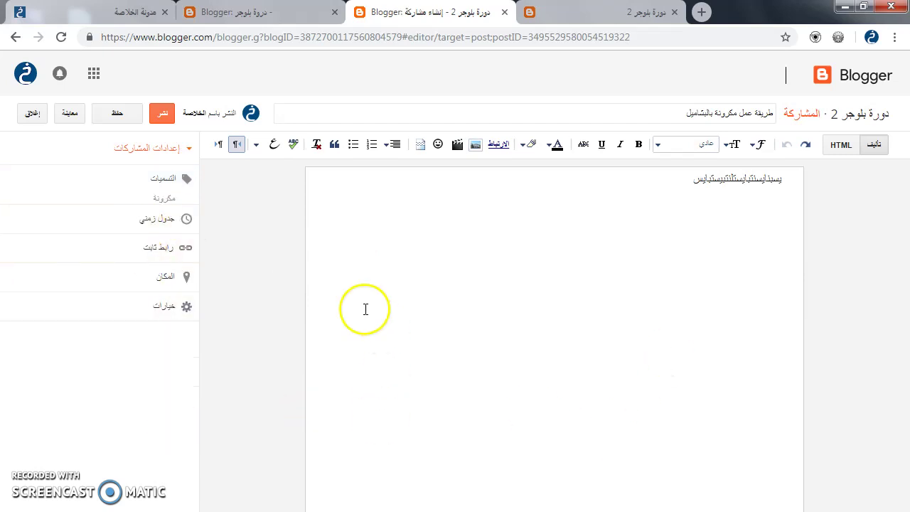
Publish the post without sharing it on Google+ and view it on the live blog.
click(162, 114)
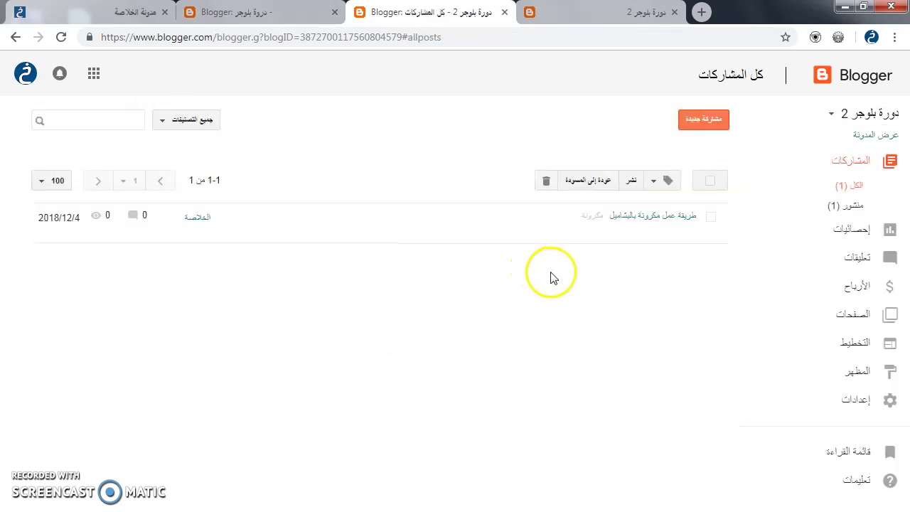
click(333, 359)
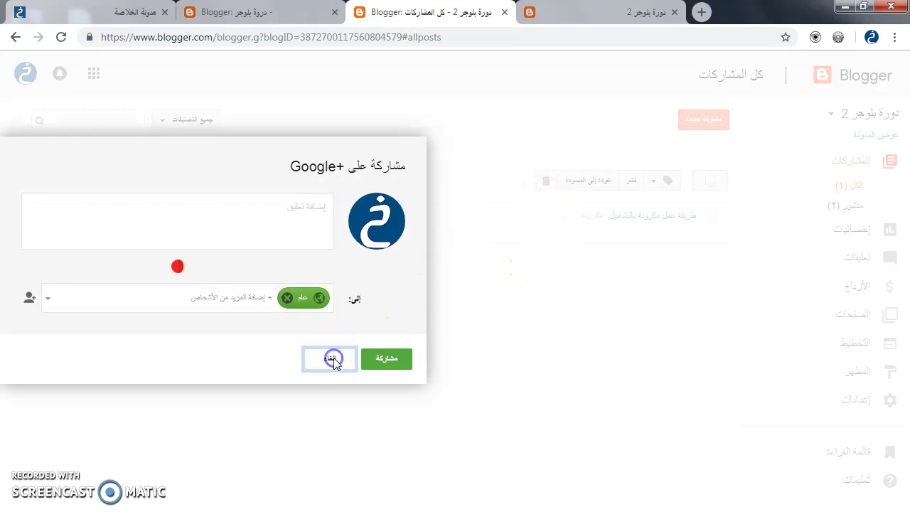
click(329, 364)
click(324, 368)
click(873, 134)
click(760, 13)
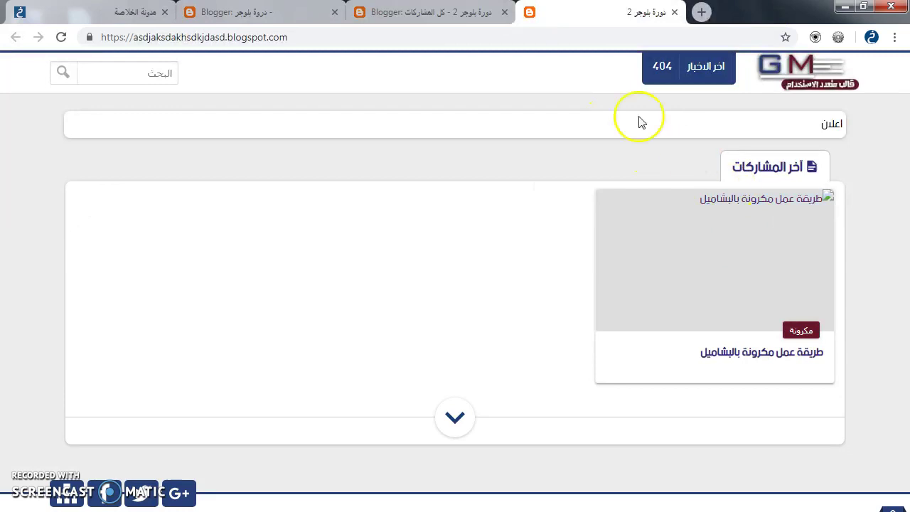
Open the category link list from the blog's layout and enter مكرونة as the new site name.
click(462, 12)
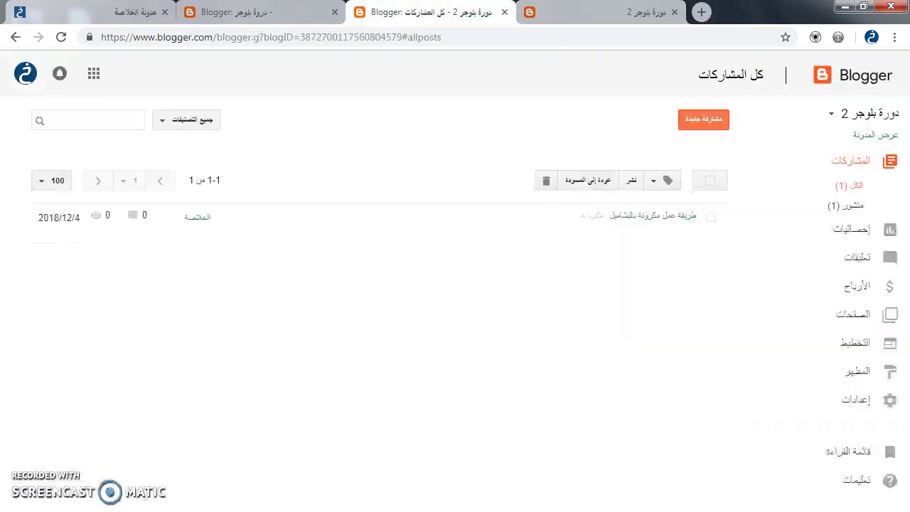
click(849, 346)
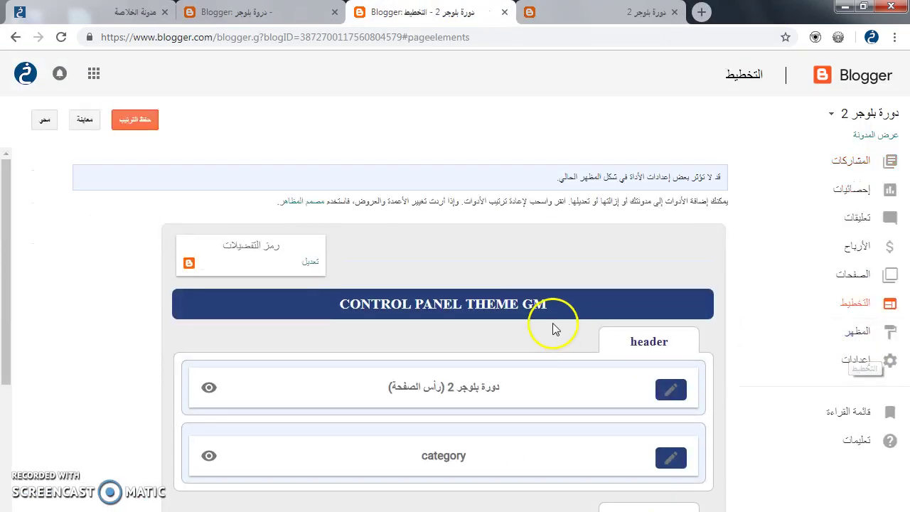
scroll(583, 341, down, 2)
click(669, 316)
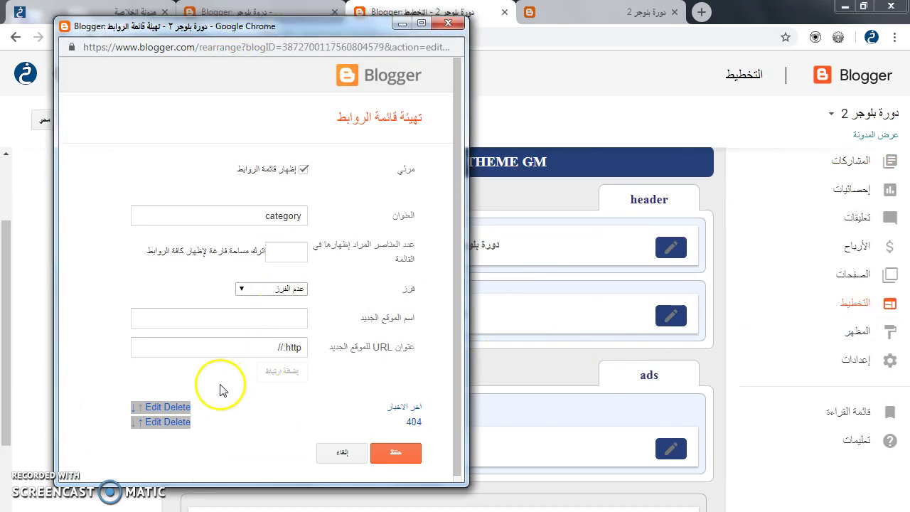
click(276, 323)
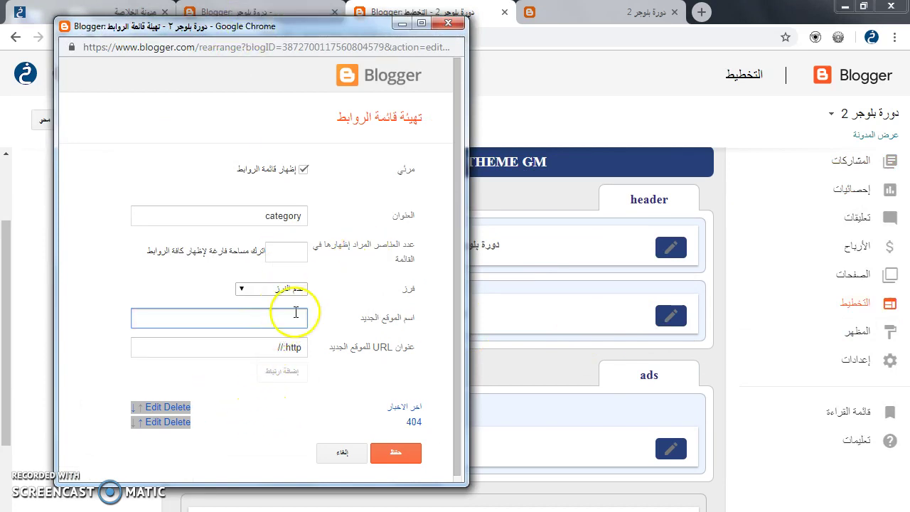
drag(415, 317, 339, 323)
click(278, 318)
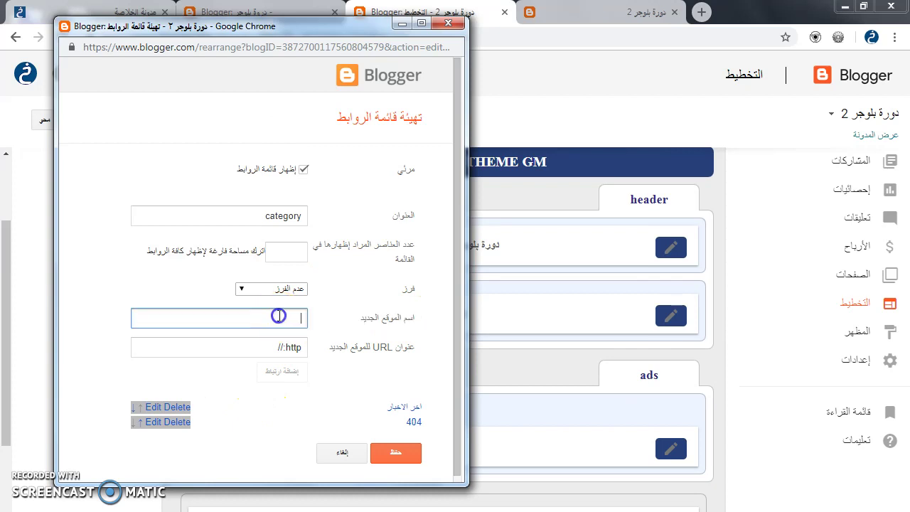
text(مكرونة)
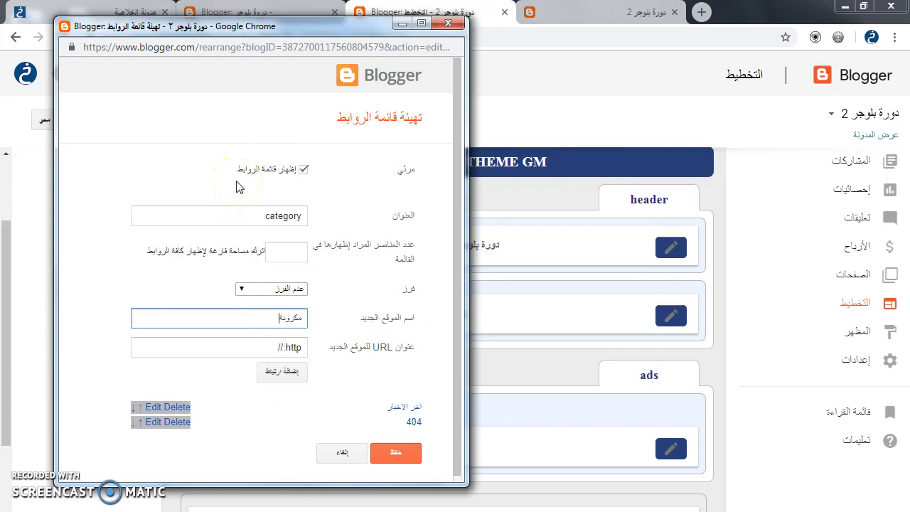
click(252, 317)
click(270, 319)
Open the مكرونة label from the post card on the live blog in a new tab to check its address.
click(535, 12)
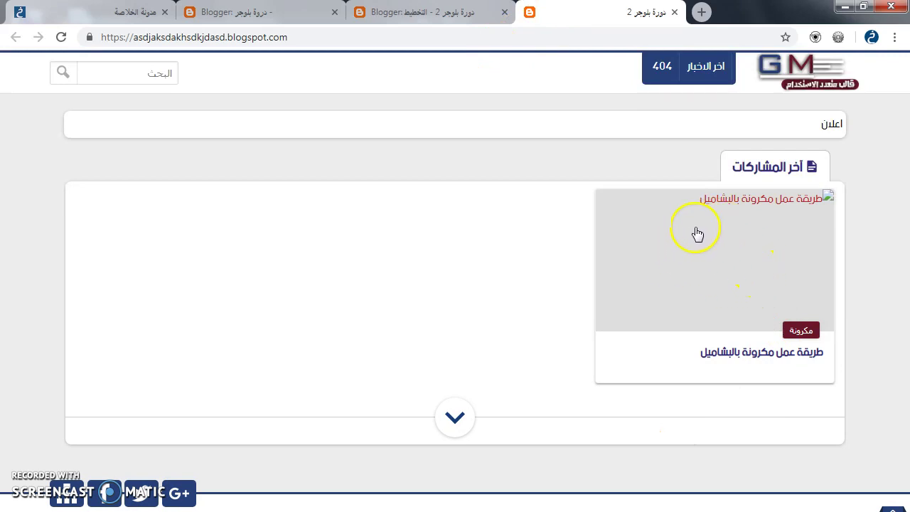
right_click(800, 333)
click(800, 336)
click(683, 12)
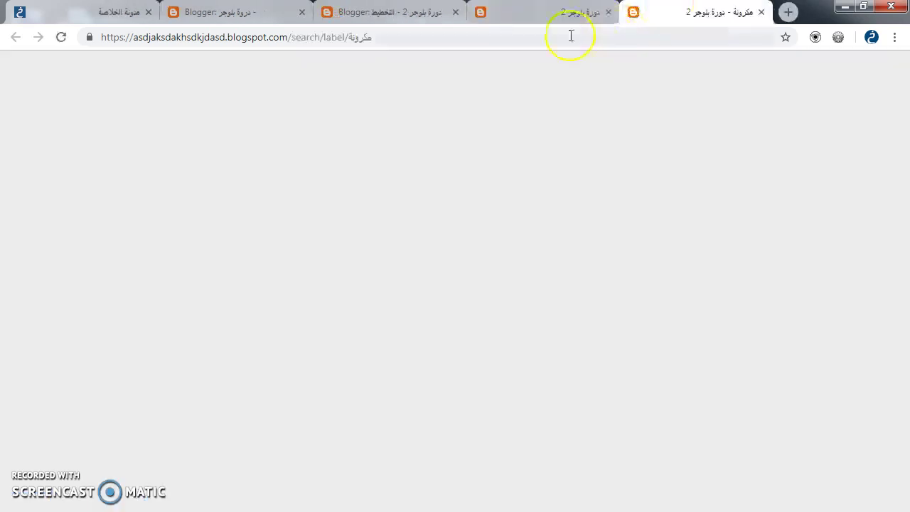
click(369, 36)
click(582, 16)
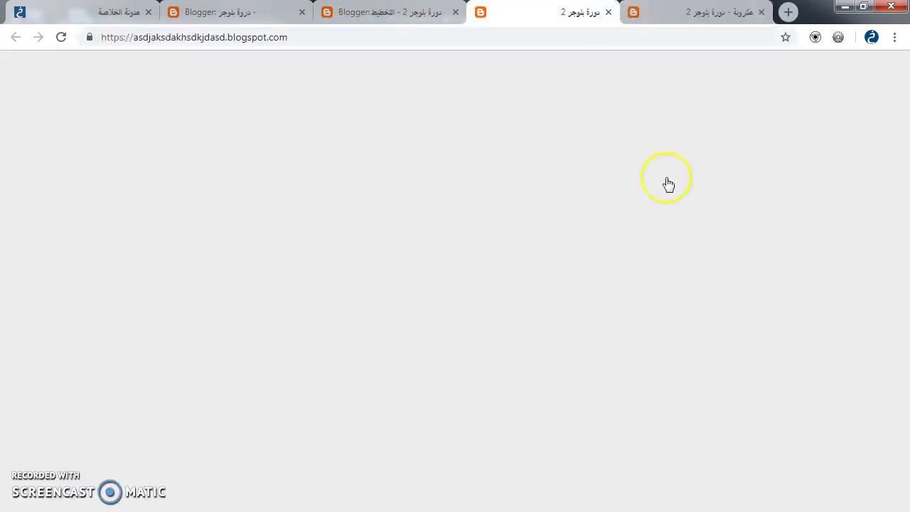
Open the macaroni post, follow its مكرونة label, copy the label page's address and return to the category link list.
click(710, 240)
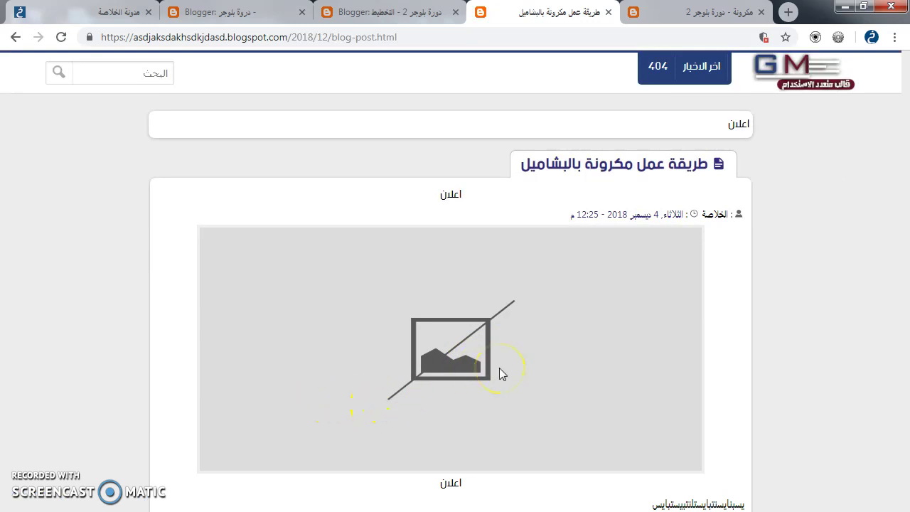
scroll(498, 368, down, 4)
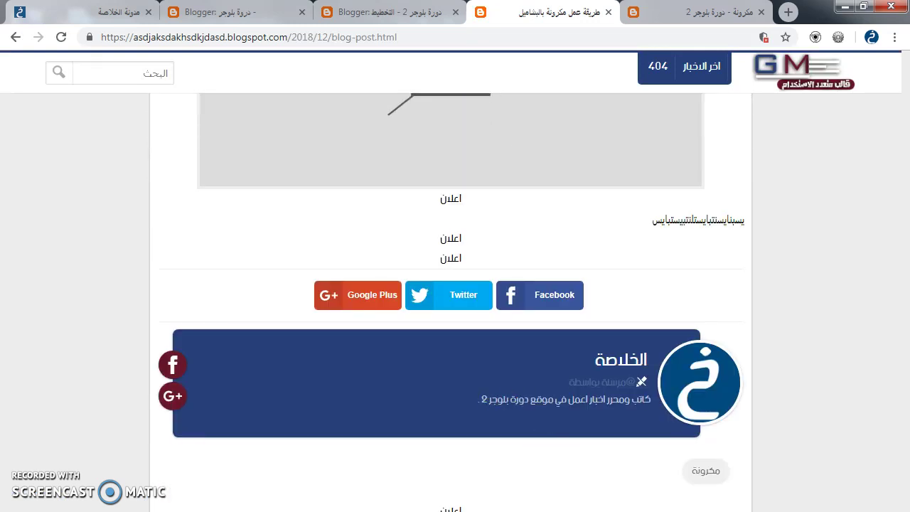
click(704, 471)
click(353, 39)
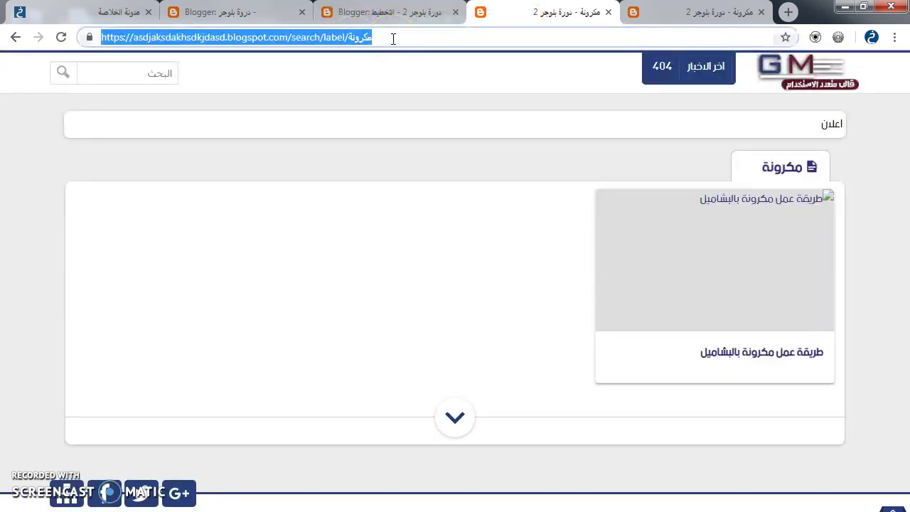
click(387, 12)
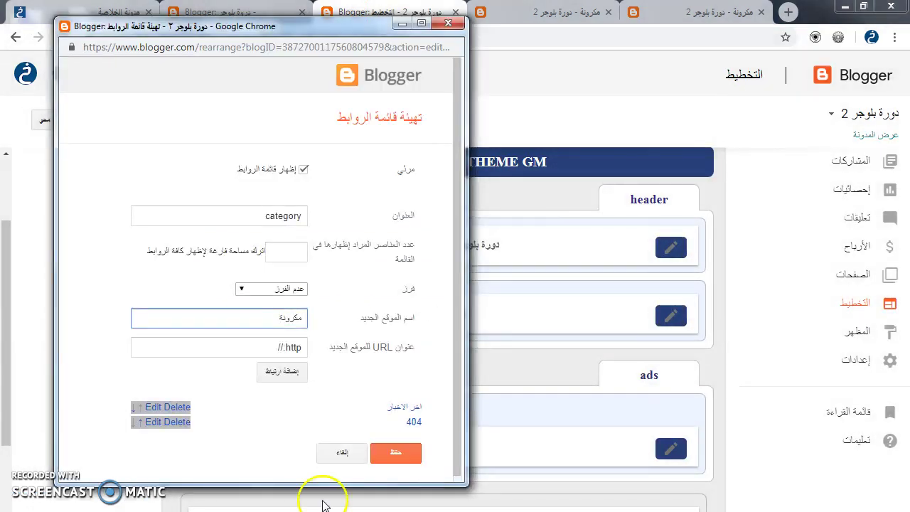
Replace the new site's URL with the copied مكرونة label page address and add the link to the category list.
drag(239, 349, 284, 345)
key(BackSpace)
right_click(263, 350)
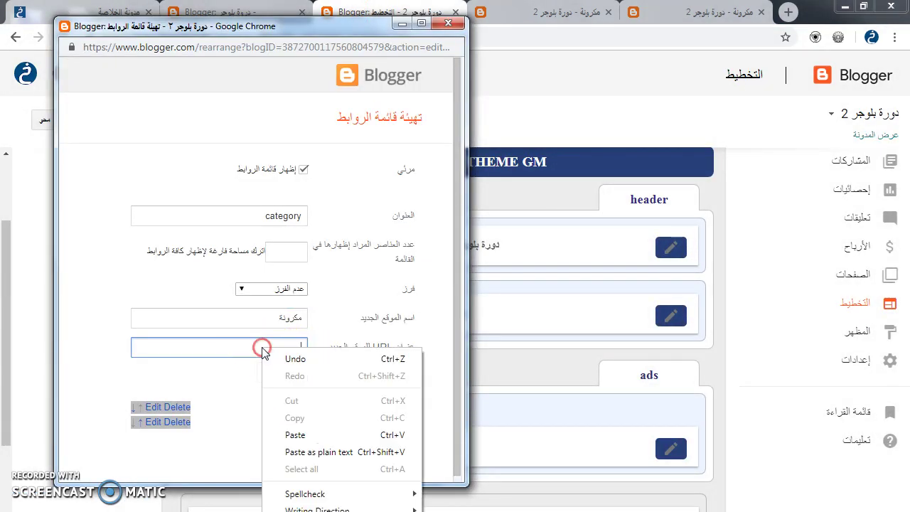
click(299, 435)
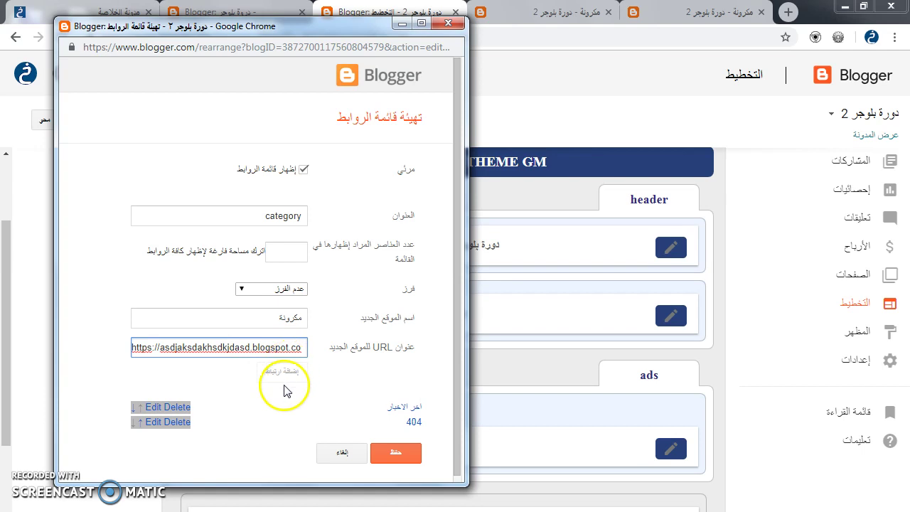
click(342, 349)
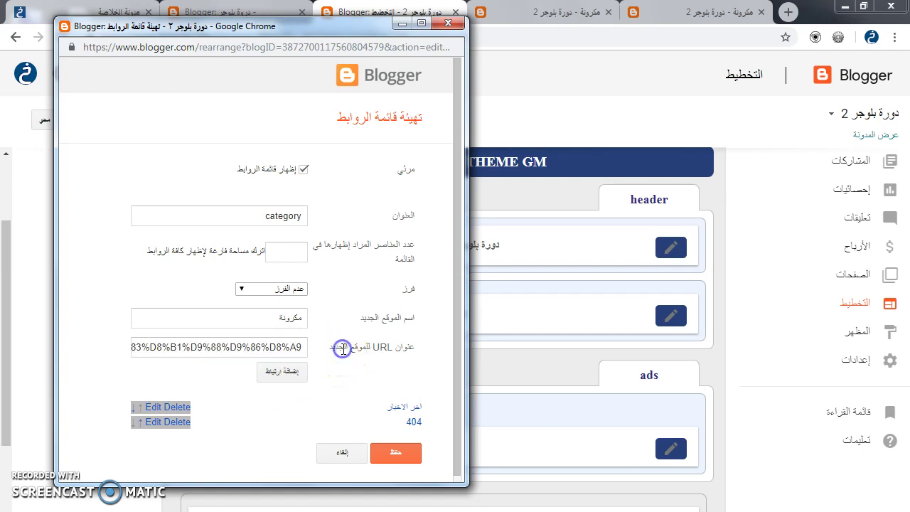
drag(342, 349, 279, 374)
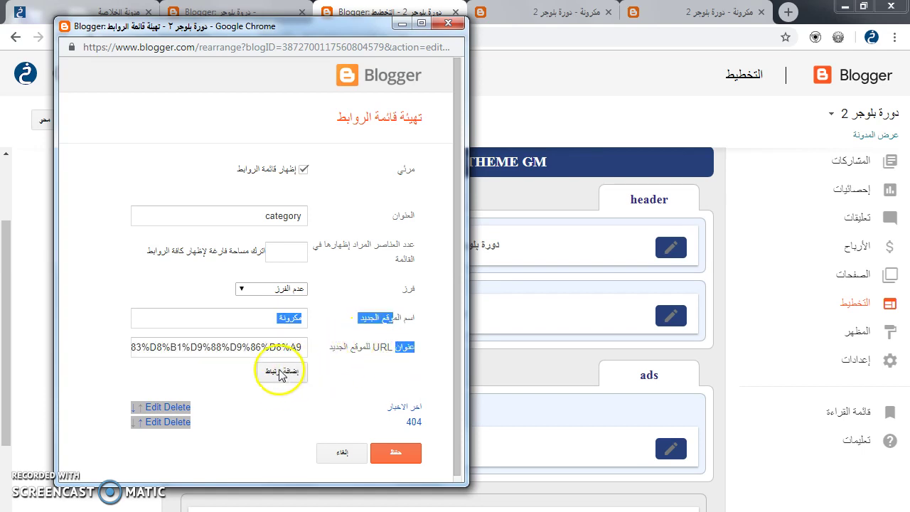
click(279, 373)
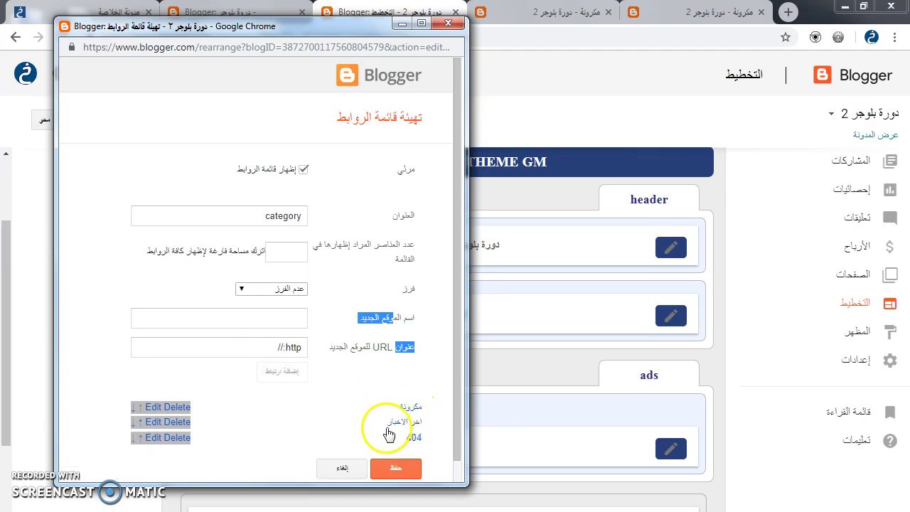
Save the category link list and the layout arrangement, and view the live blog.
click(395, 468)
click(137, 119)
click(871, 135)
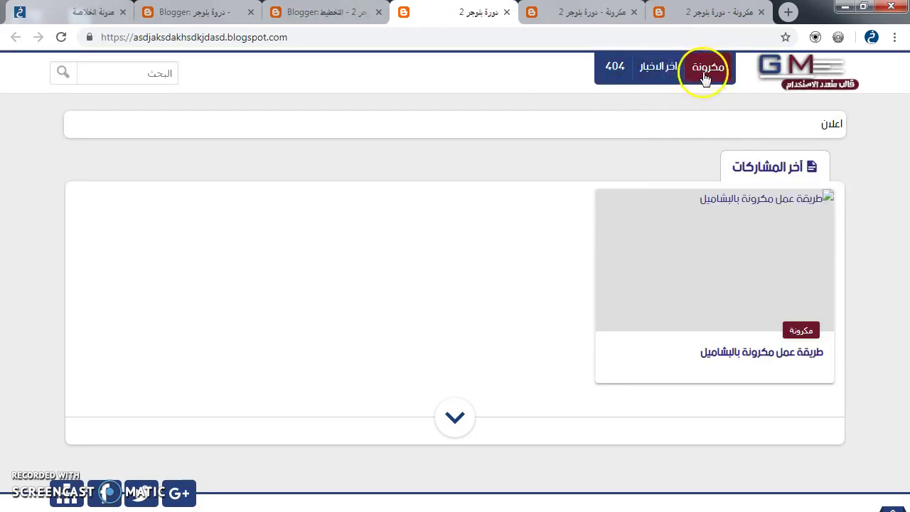
Test the live blog's menu by following the اخر الاخبار, 404 and مكرونة links.
click(650, 71)
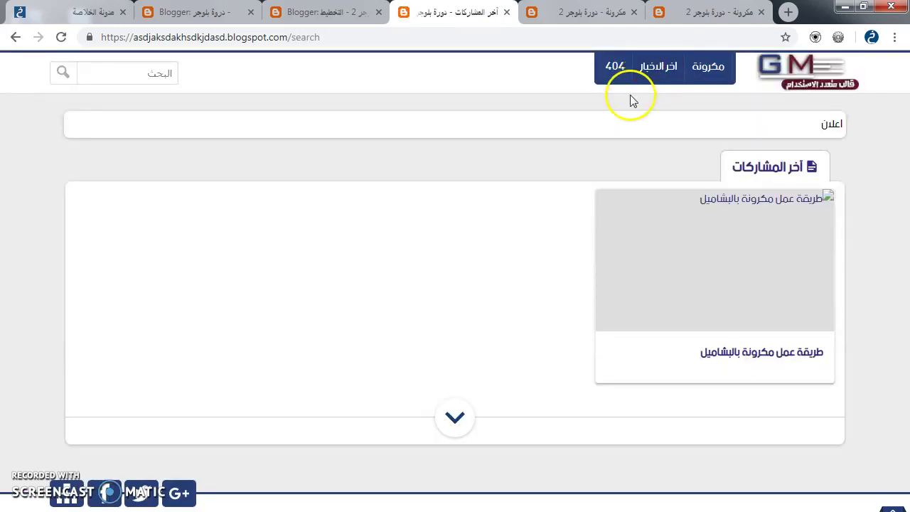
click(617, 68)
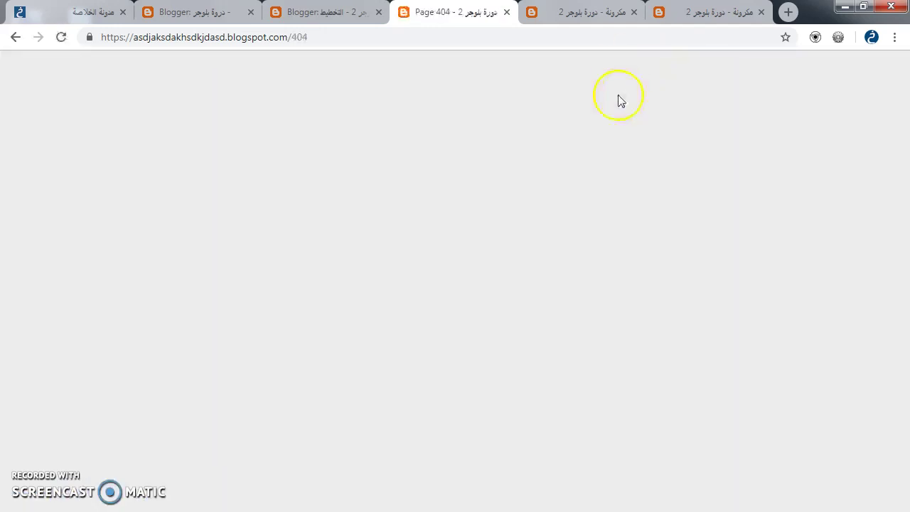
click(644, 71)
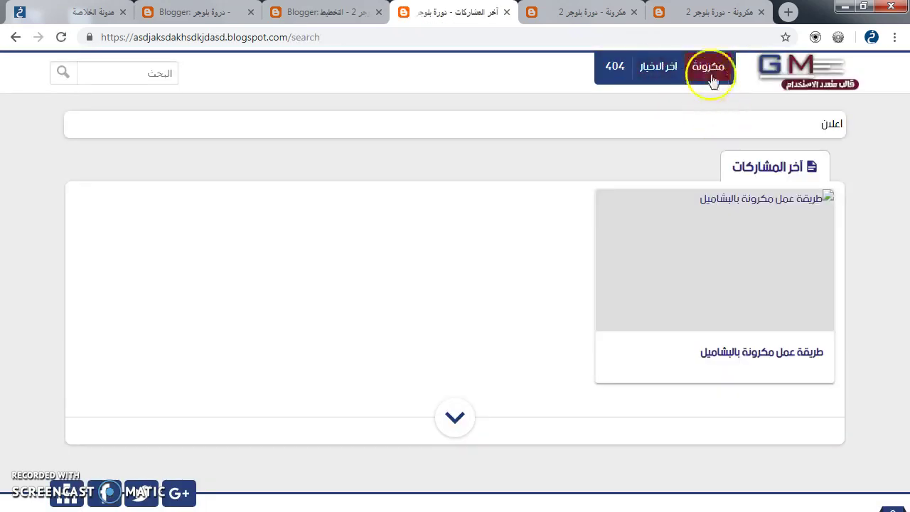
click(732, 80)
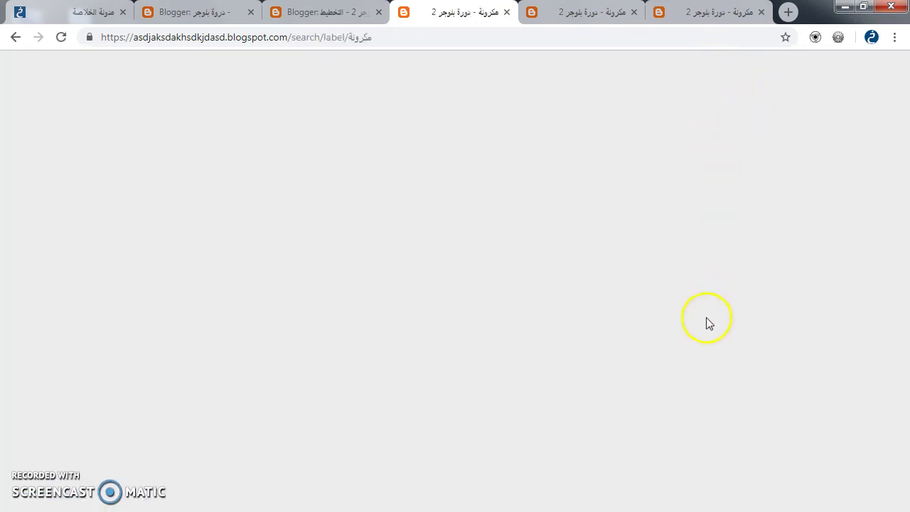
Delete the 404 and اخر الاخبار links from the category link list in the blog's layout and save it.
click(319, 12)
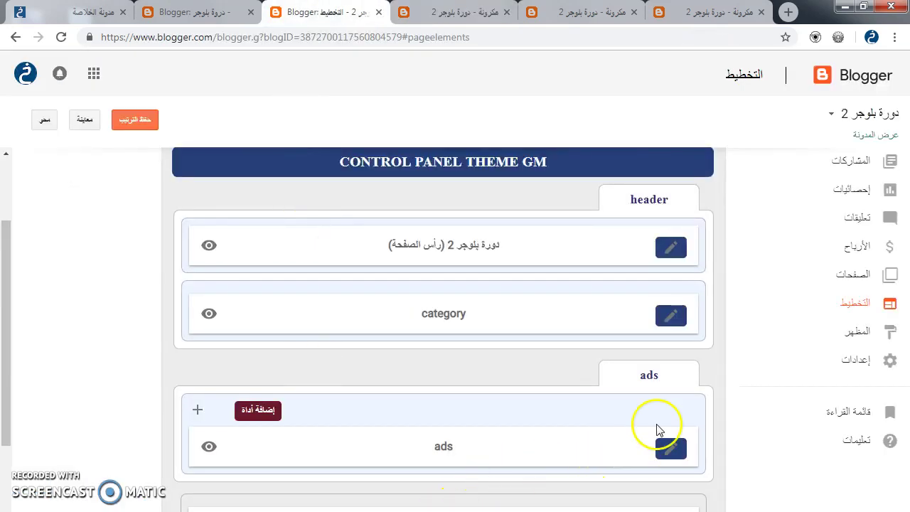
click(671, 316)
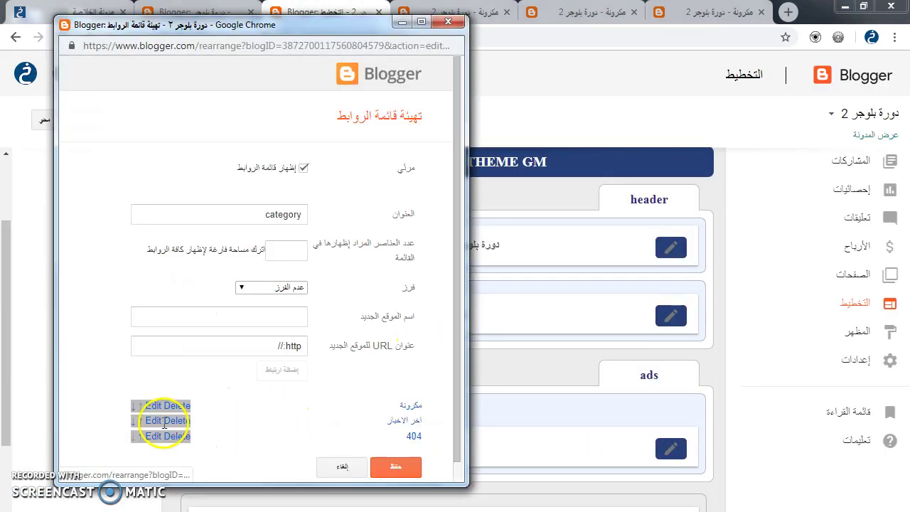
click(172, 436)
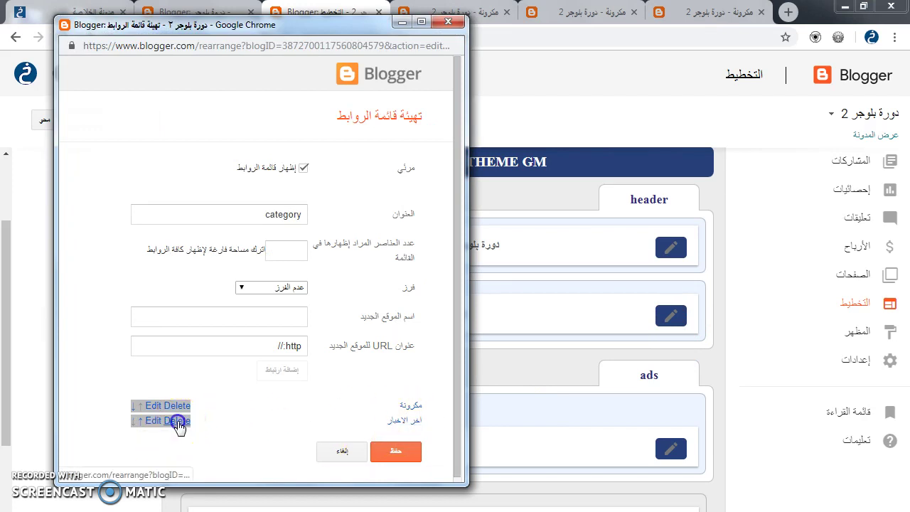
click(401, 451)
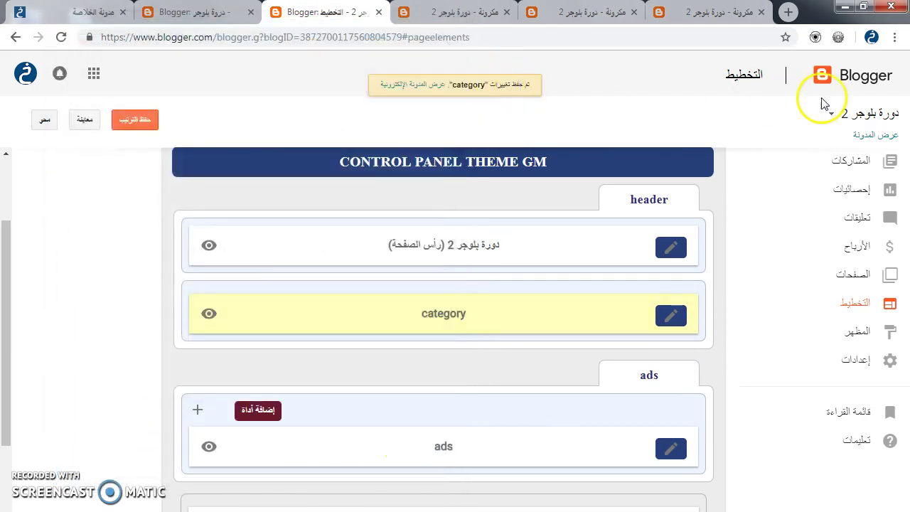
View the live blog, follow the مكرونة menu link and return to the layout page.
click(871, 135)
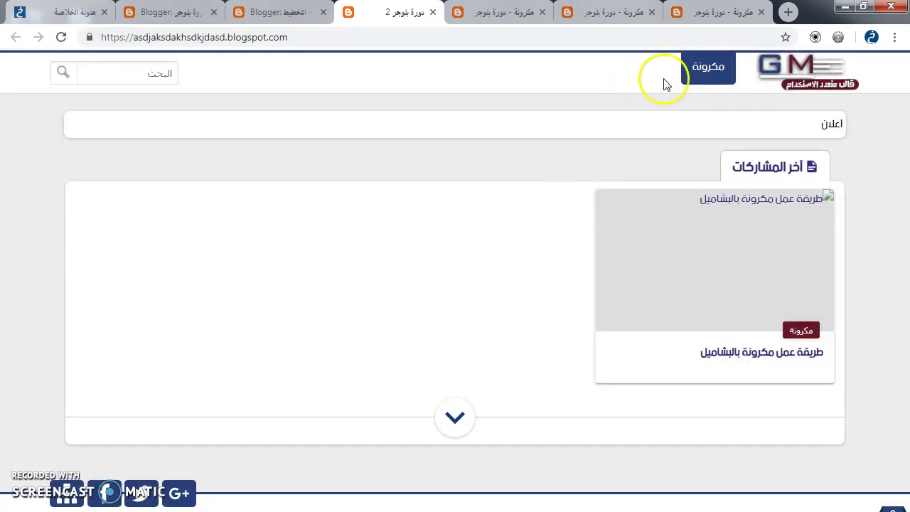
click(705, 71)
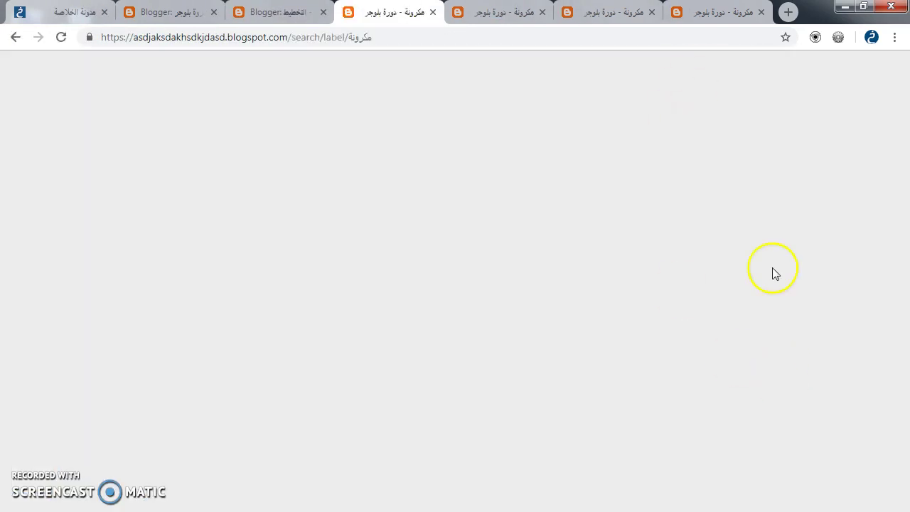
key(ctrl+shift+Tab)
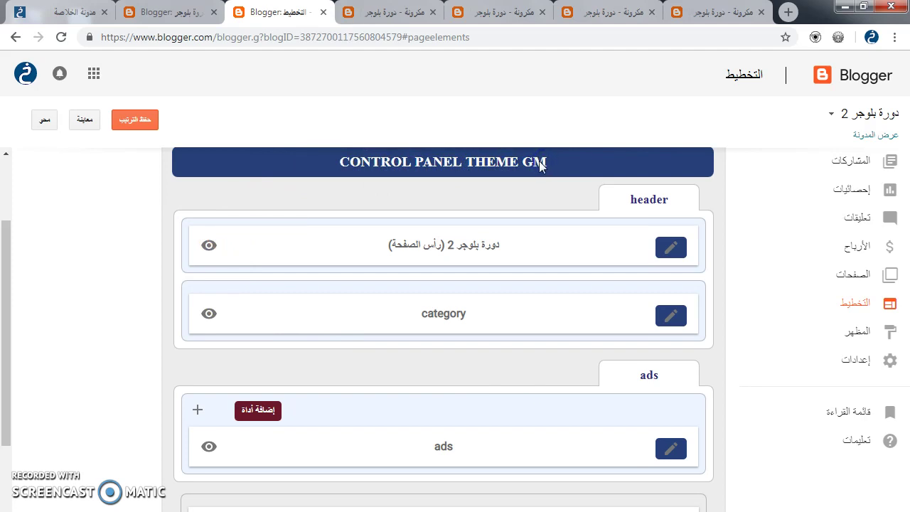
click(282, 183)
click(142, 463)
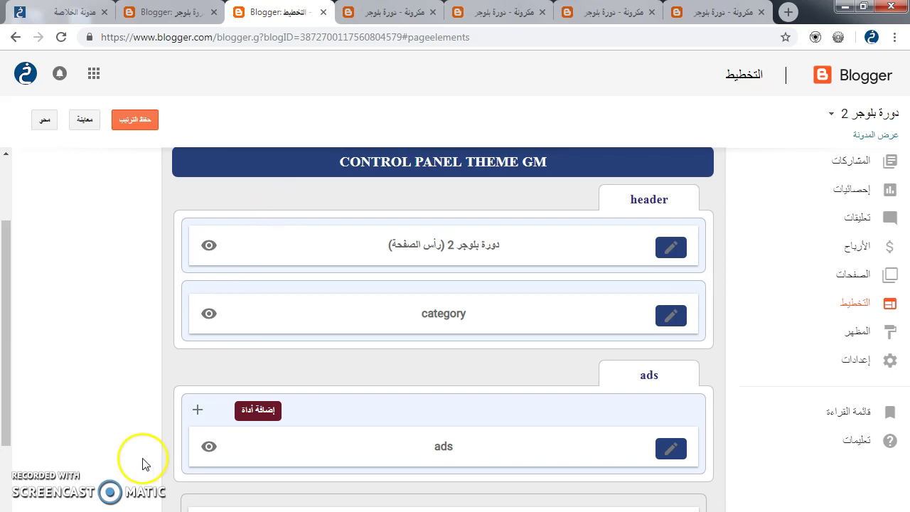